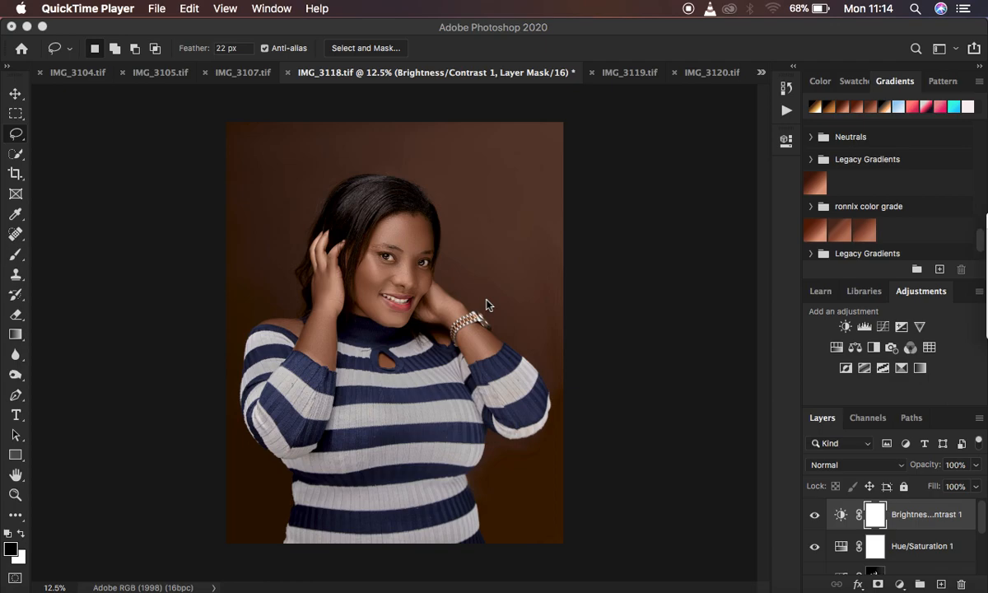
Hide the Gradients panel and show it again.
{"action": "left_click", "coordinate": [591, 243]}
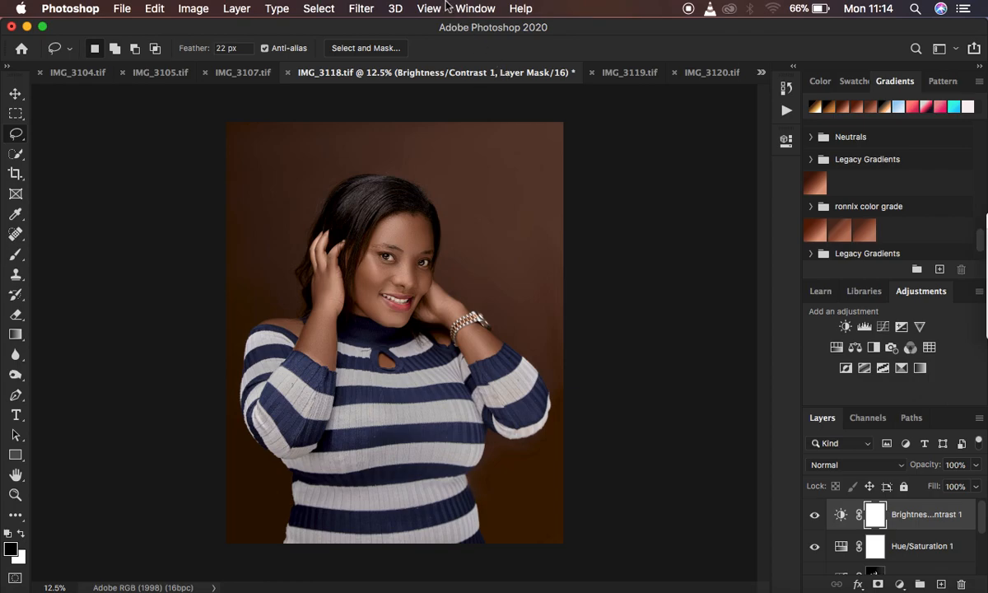
{"action": "left_click", "coordinate": [476, 10]}
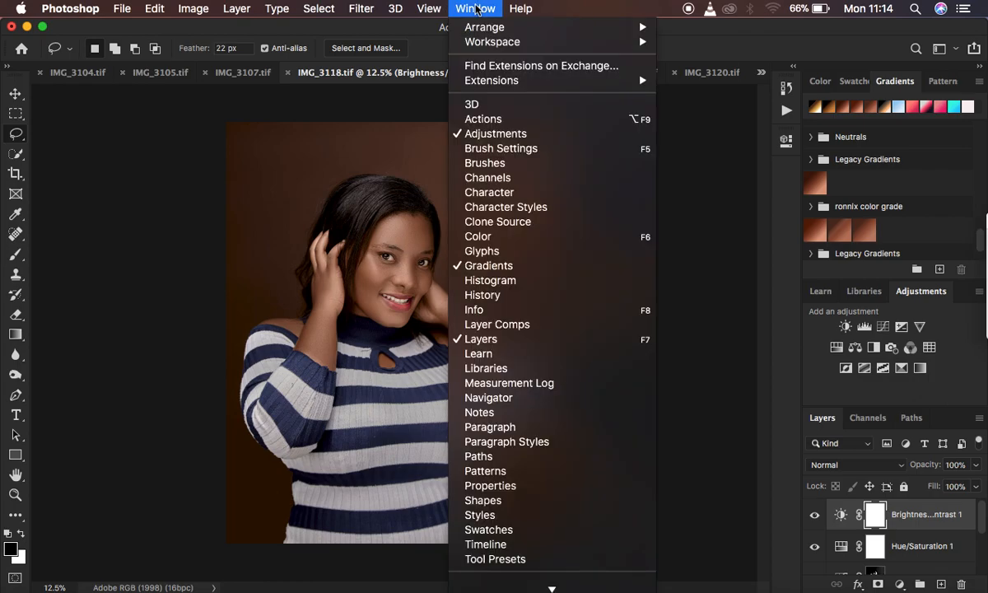
{"action": "left_click", "coordinate": [491, 266]}
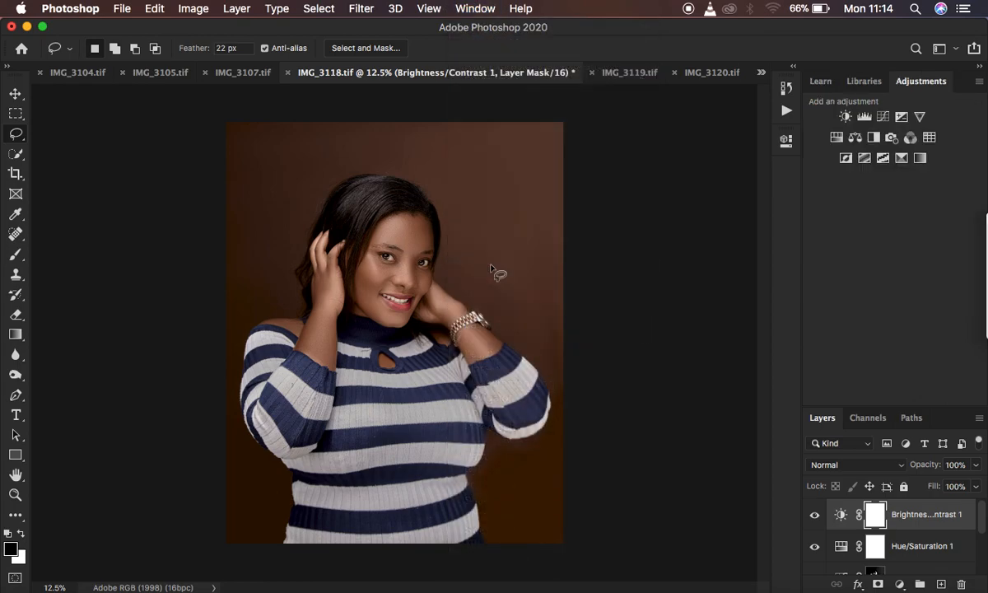
{"action": "left_click", "coordinate": [471, 9]}
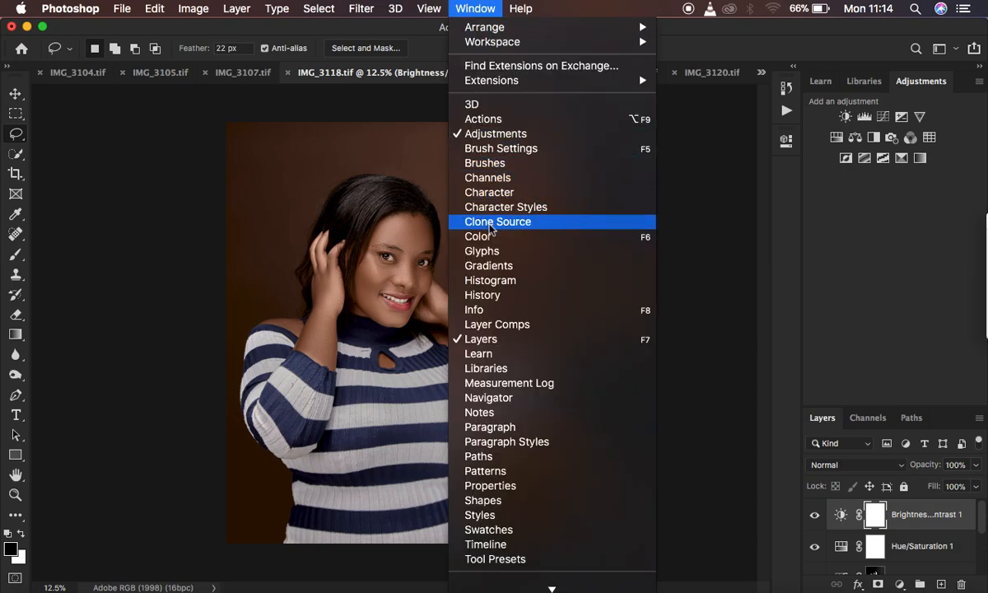
{"action": "left_click", "coordinate": [505, 266]}
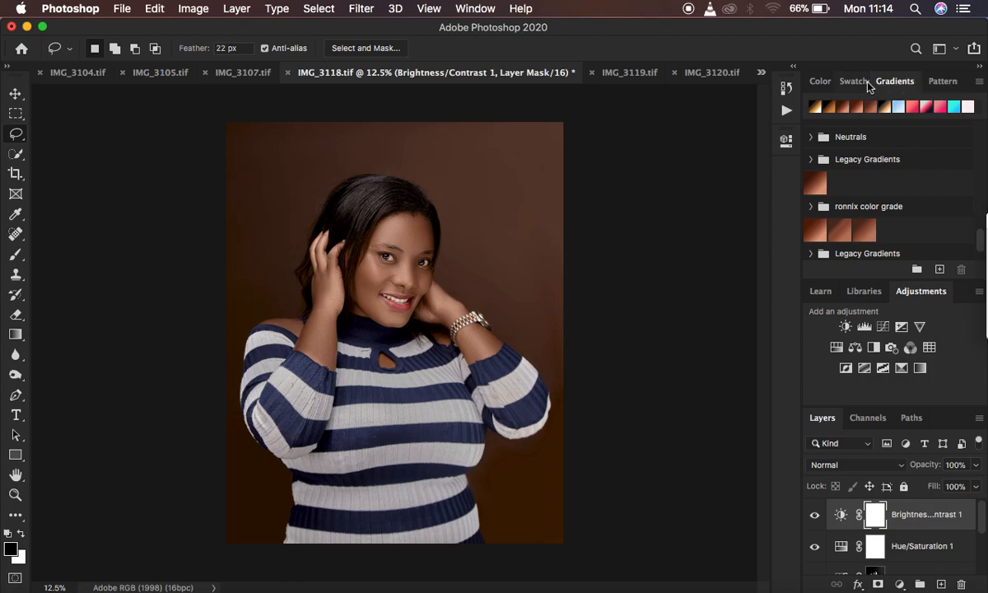
Collapse the expanded Reds and Oranges groups in the gradient presets.
{"action": "scroll", "coordinate": [922, 157], "scroll_direction": "up", "scroll_amount": 2}
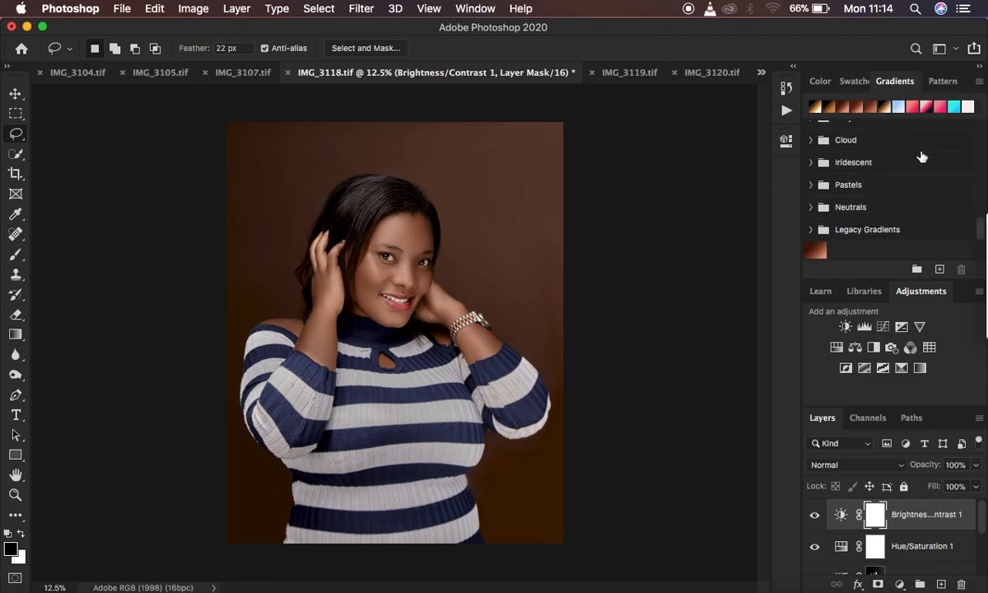
{"action": "scroll", "coordinate": [922, 156], "scroll_direction": "up", "scroll_amount": 5}
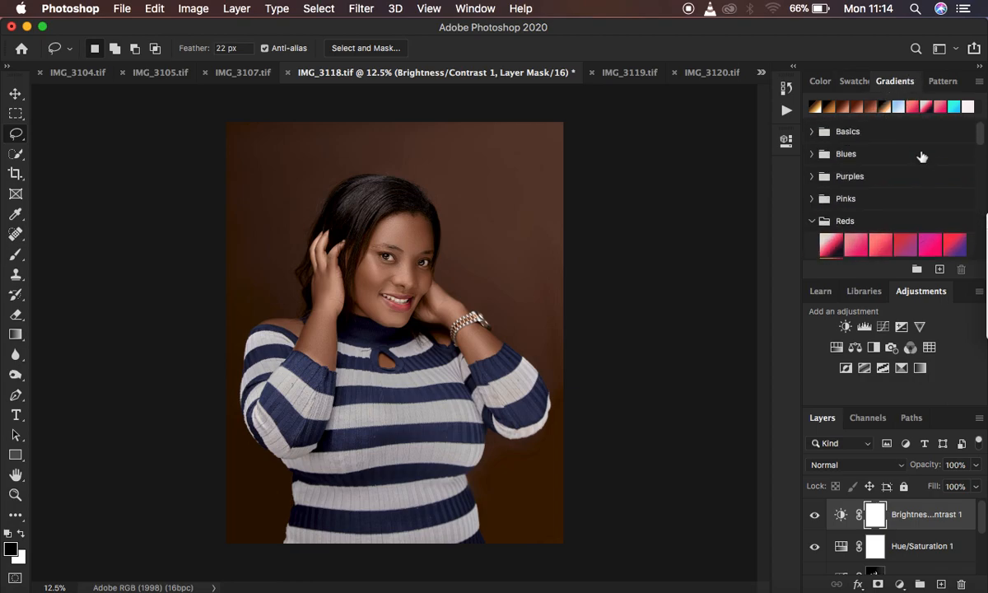
{"action": "left_click", "coordinate": [812, 221]}
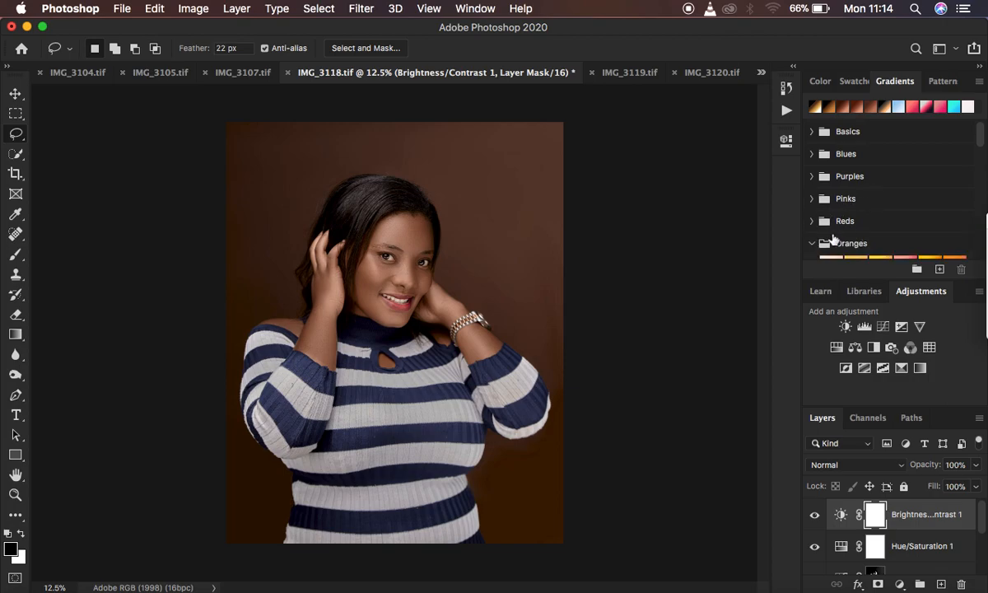
{"action": "left_click", "coordinate": [812, 243]}
{"action": "scroll", "coordinate": [863, 222], "scroll_direction": "down", "scroll_amount": 8}
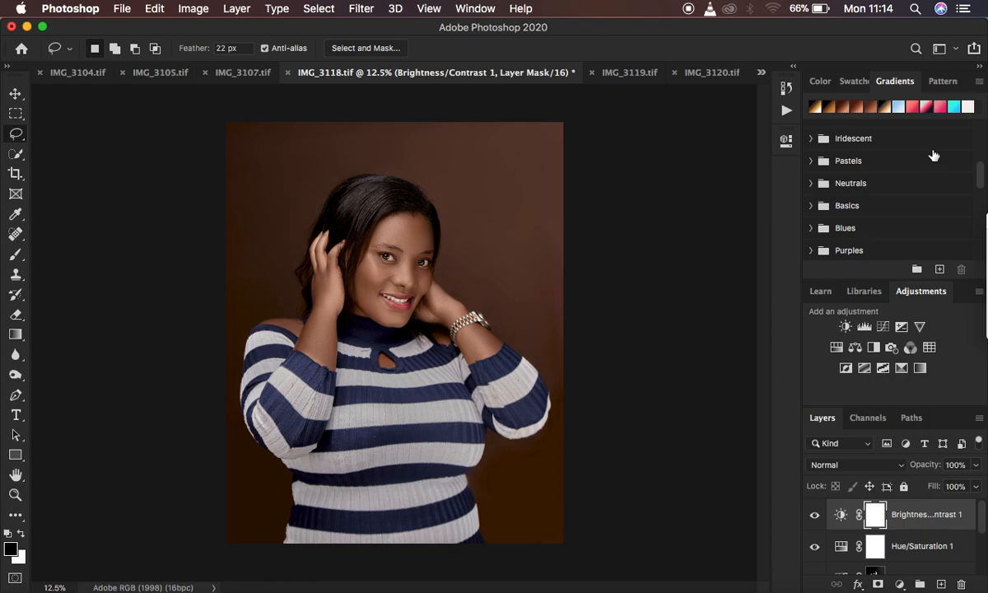
Add the Legacy Gradients set to the gradient presets.
{"action": "left_click", "coordinate": [979, 81]}
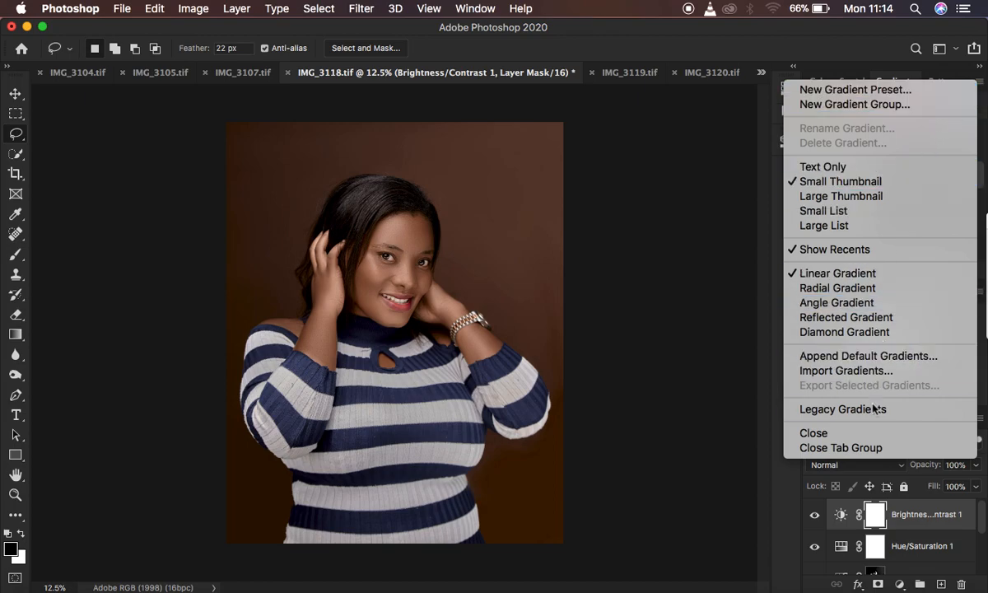
{"action": "left_click", "coordinate": [851, 416]}
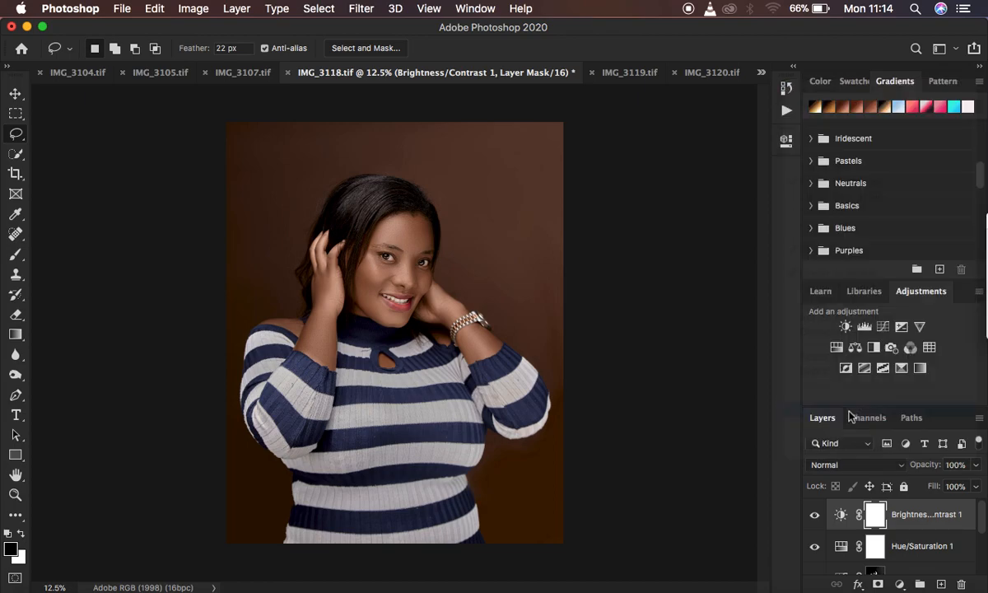
{"action": "scroll", "coordinate": [906, 223], "scroll_direction": "down", "scroll_amount": 3}
{"action": "scroll", "coordinate": [907, 223], "scroll_direction": "down", "scroll_amount": 3}
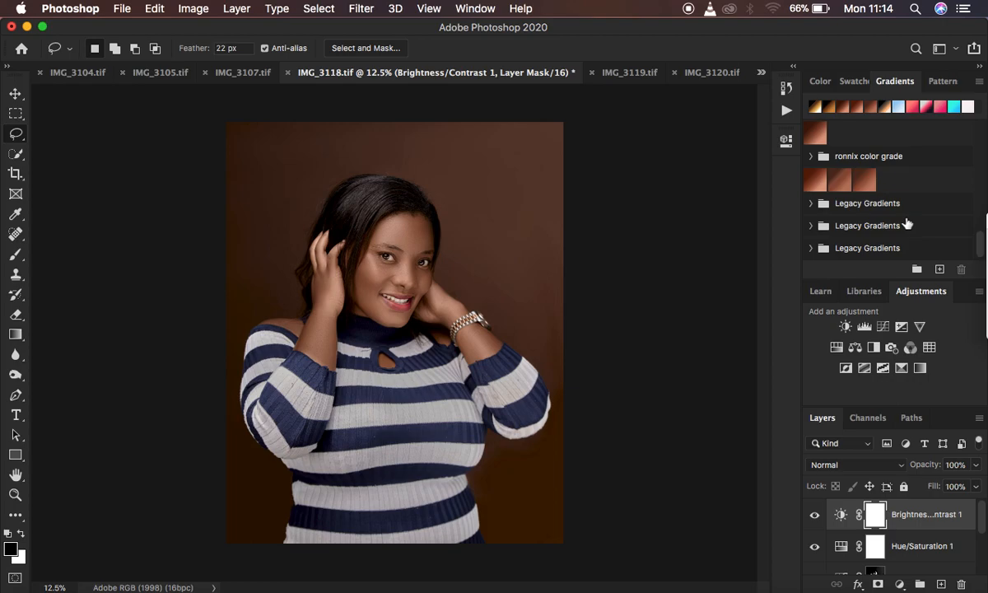
Expand the last Legacy Gradients group in the Gradients panel and its Photographic Toning subgroup.
{"action": "left_click", "coordinate": [812, 248]}
{"action": "scroll", "coordinate": [891, 233], "scroll_direction": "down", "scroll_amount": 6}
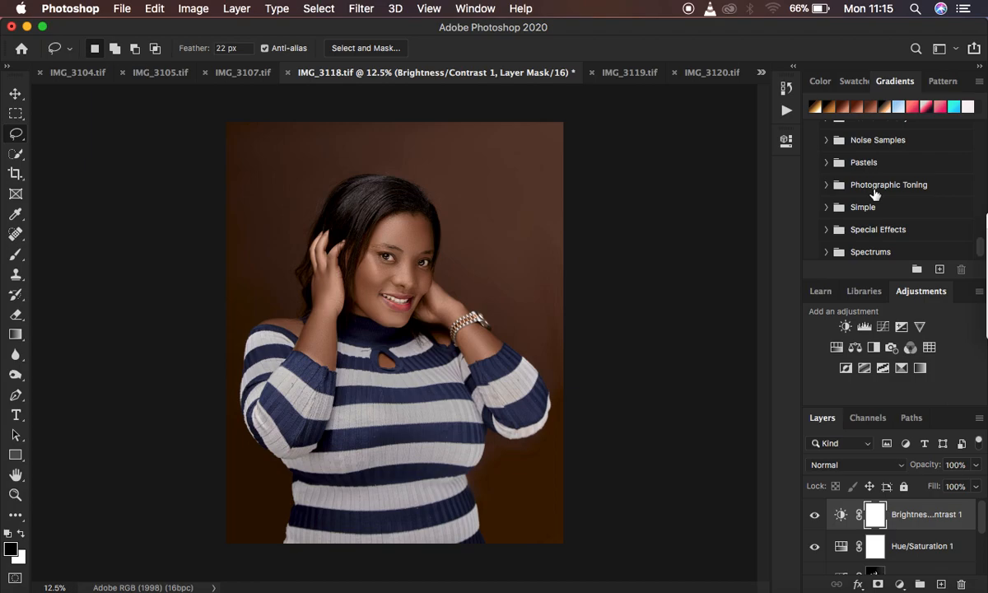
{"action": "left_click", "coordinate": [829, 186]}
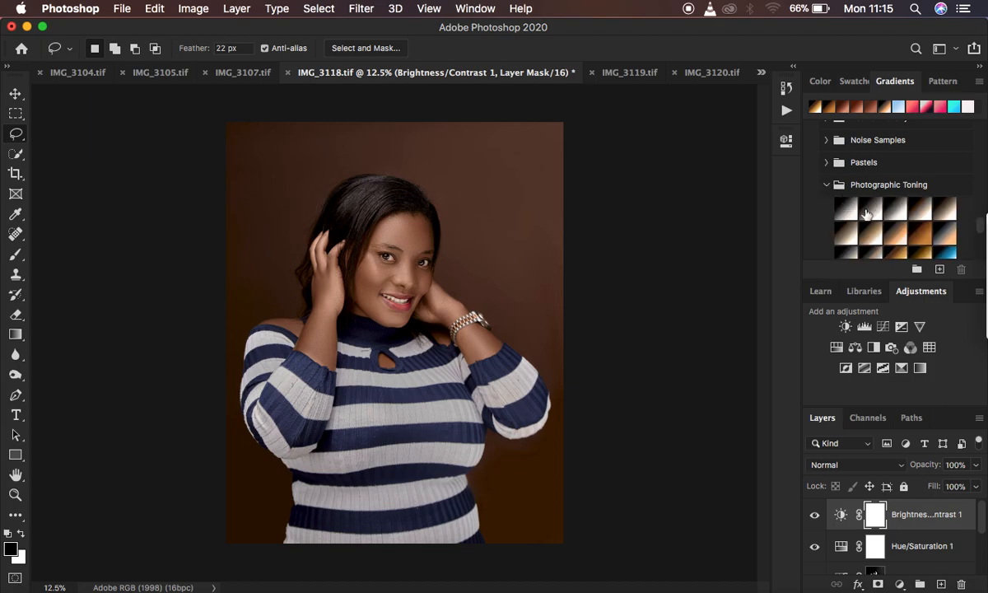
{"action": "scroll", "coordinate": [912, 225], "scroll_direction": "down", "scroll_amount": 3}
{"action": "scroll", "coordinate": [912, 226], "scroll_direction": "up", "scroll_amount": 5}
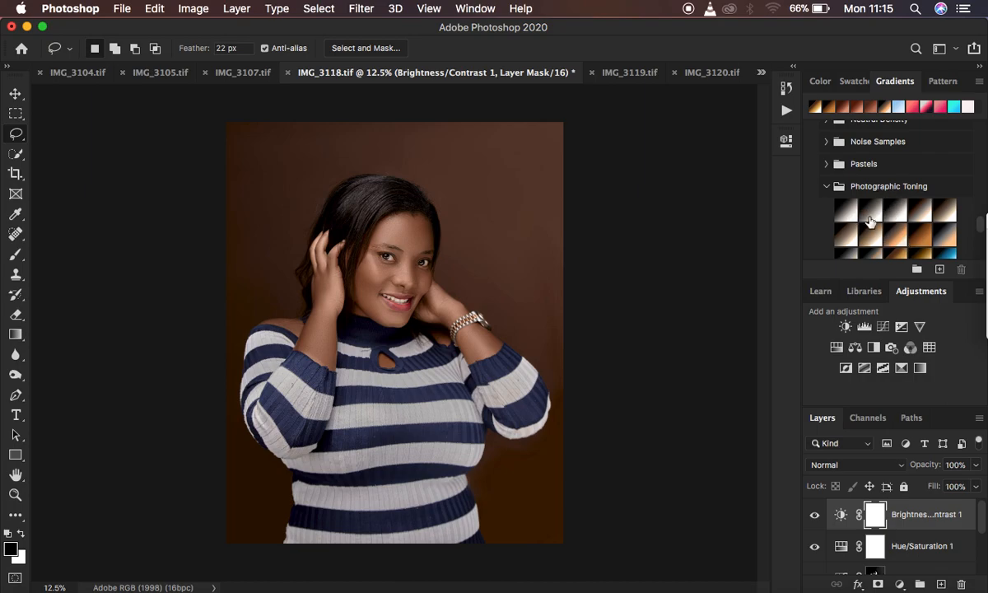
{"action": "left_click_drag", "start_coordinate": [891, 227], "coordinate": [429, 249]}
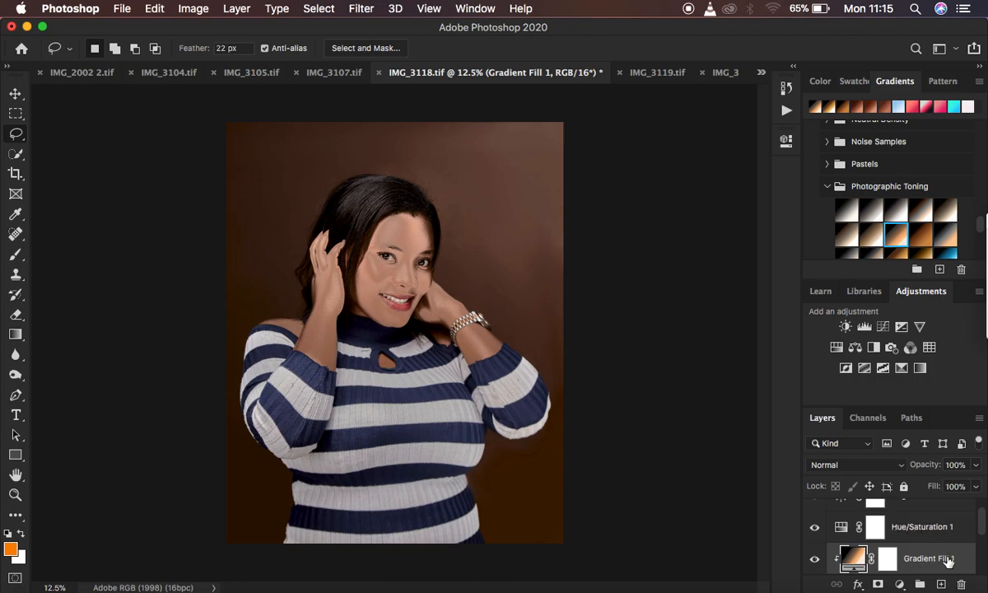
{"action": "key", "text": "BackSpace"}
{"action": "scroll", "coordinate": [952, 560], "scroll_direction": "up", "scroll_amount": 1}
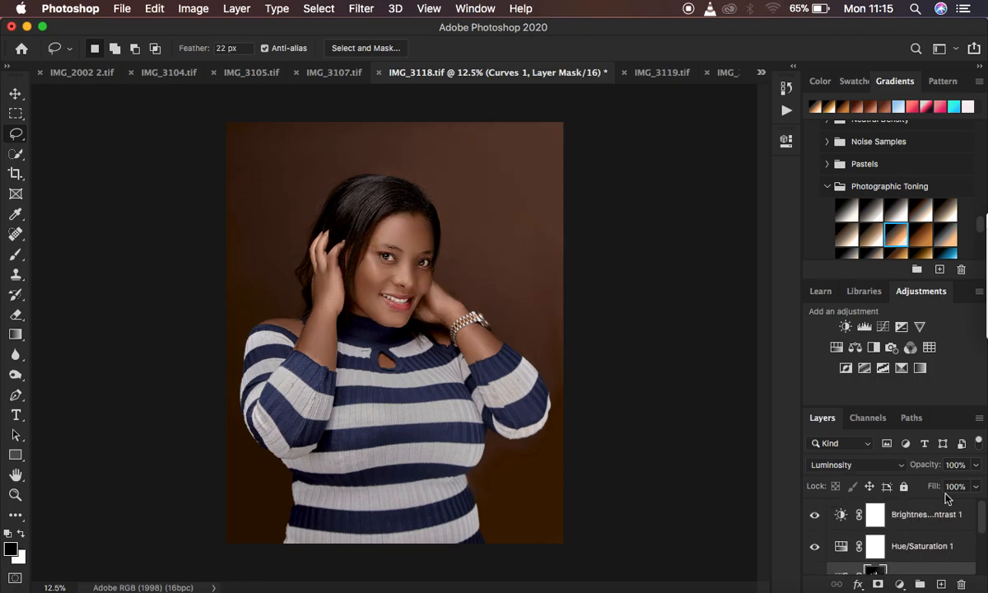
Add a Gradient Map adjustment layer directly above the Brightness/Contrast 1 layer.
{"action": "left_click", "coordinate": [957, 517]}
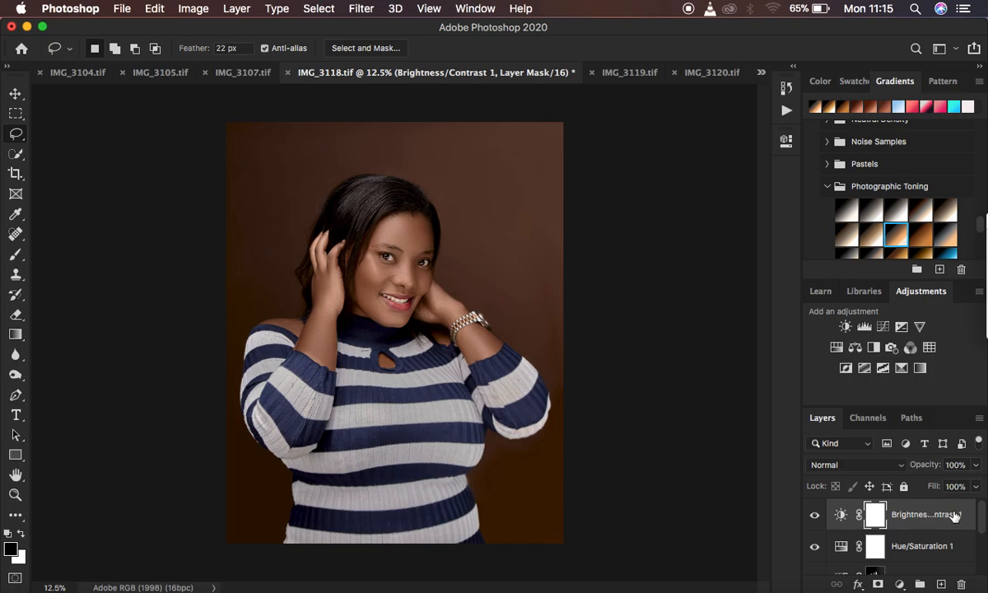
{"action": "left_click", "coordinate": [900, 584]}
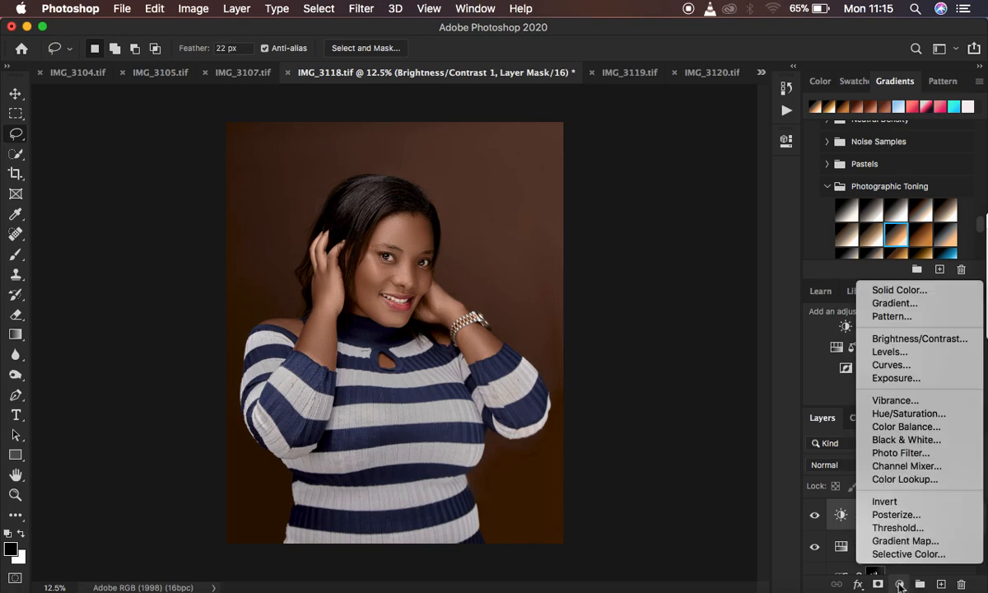
{"action": "left_click", "coordinate": [898, 541]}
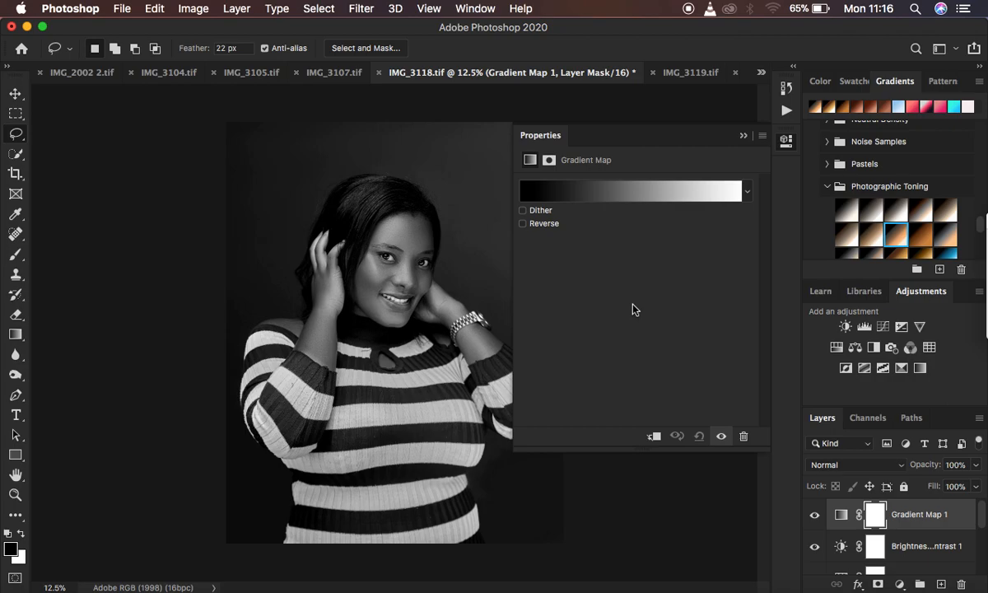
Open the gradient map's preset choices at the Photographic Toning group.
{"action": "left_click", "coordinate": [748, 194]}
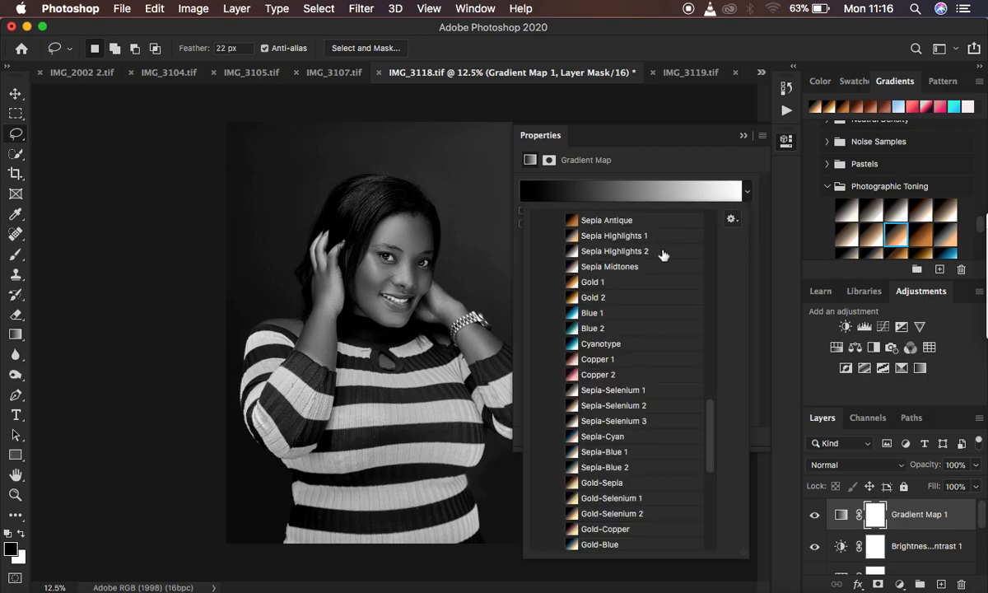
{"action": "scroll", "coordinate": [622, 280], "scroll_direction": "up", "scroll_amount": 5}
{"action": "scroll", "coordinate": [620, 280], "scroll_direction": "down", "scroll_amount": 4}
{"action": "scroll", "coordinate": [620, 279], "scroll_direction": "up", "scroll_amount": 6}
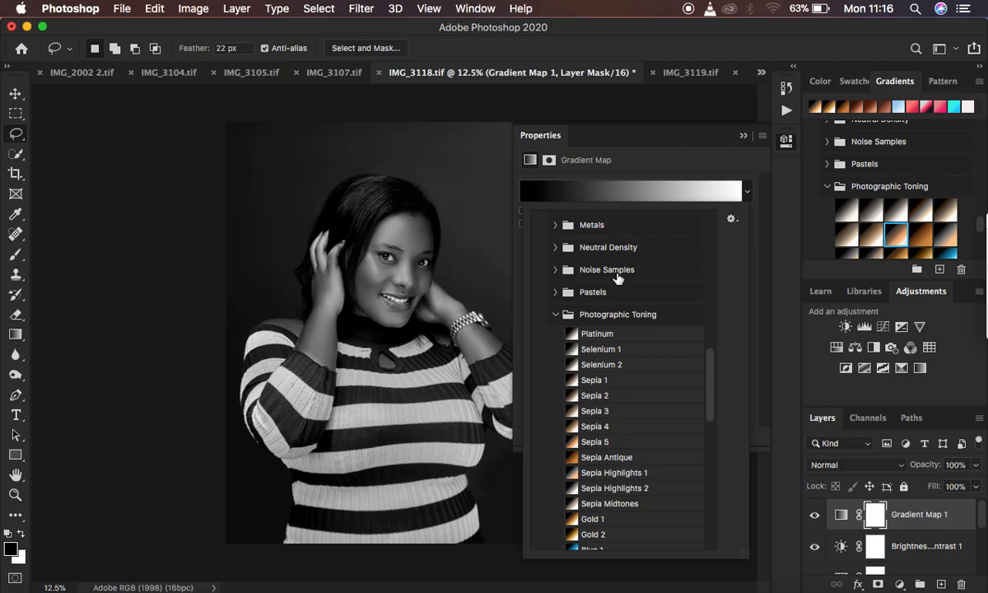
{"action": "scroll", "coordinate": [621, 275], "scroll_direction": "down", "scroll_amount": 1}
Switch the gradient preset display to Small Thumbnail and back to Small List.
{"action": "left_click", "coordinate": [732, 217]}
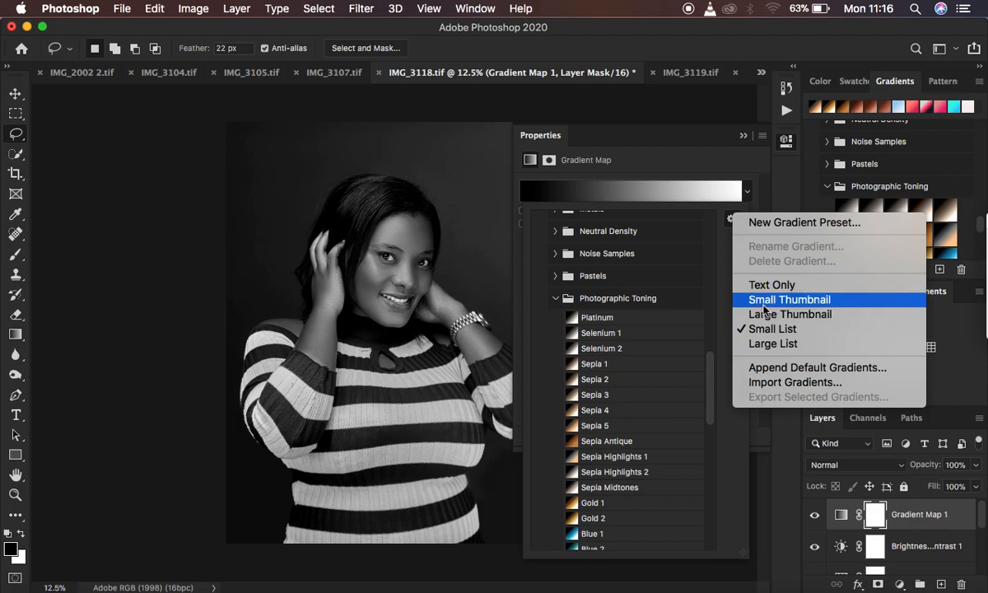
{"action": "left_click", "coordinate": [768, 299]}
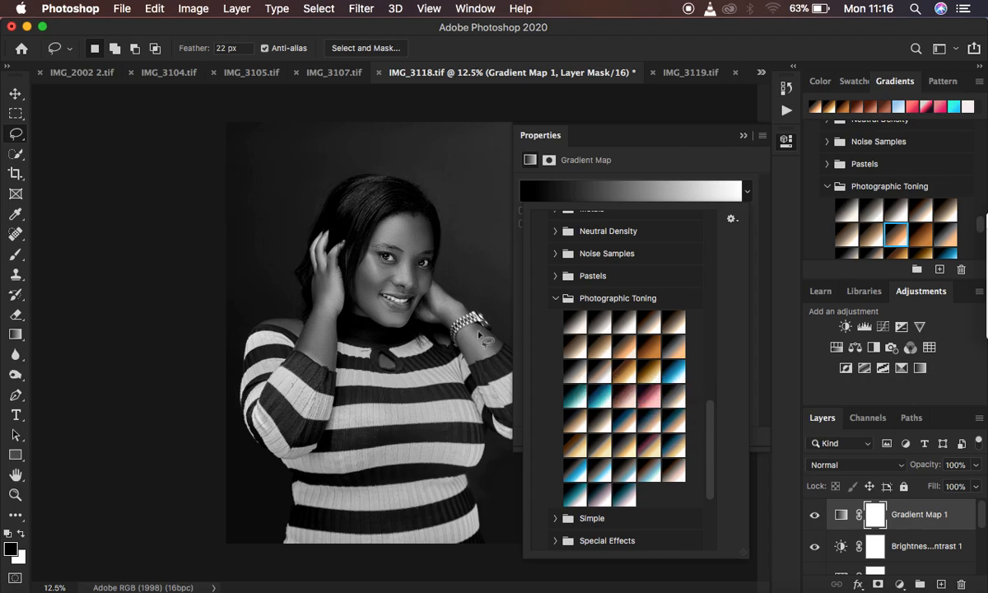
{"action": "left_click", "coordinate": [731, 219]}
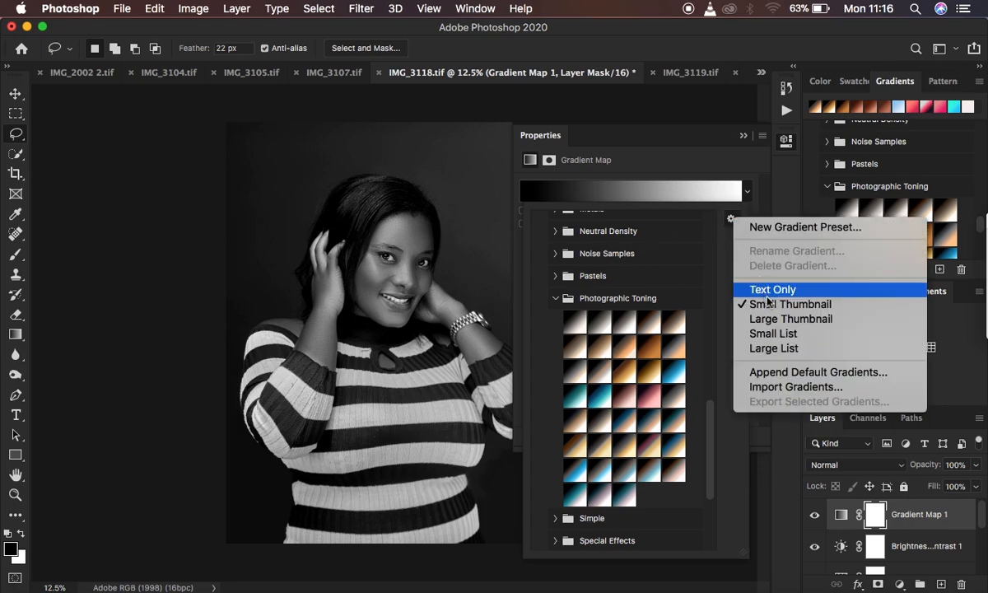
{"action": "left_click", "coordinate": [773, 333]}
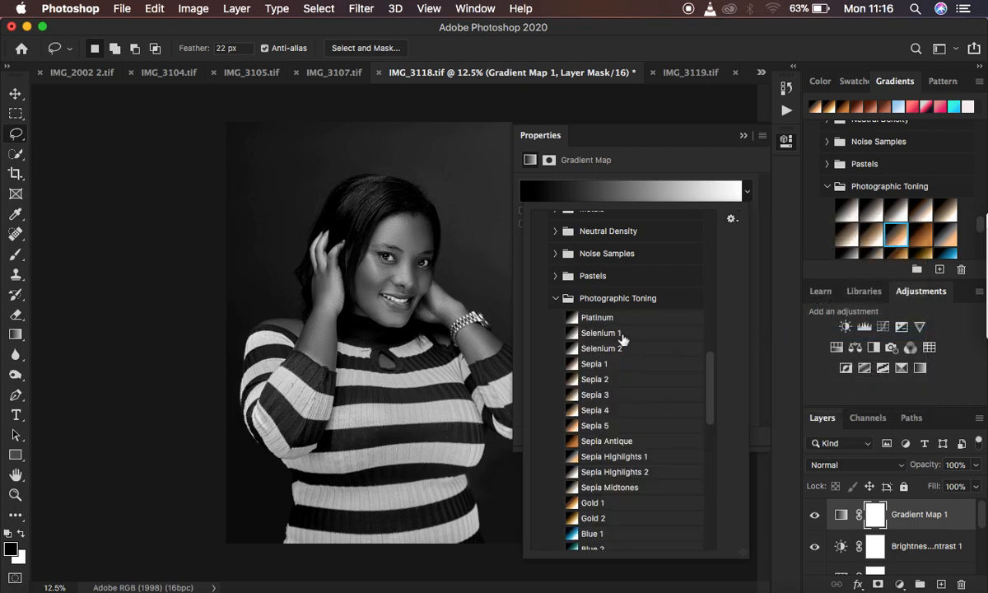
Preview the Photographic Toning presets on the gradient map in order, from Platinum through the Sepia, Gold and Blue tones to Sepia-Selenium 1.
{"action": "scroll", "coordinate": [660, 353], "scroll_direction": "up", "scroll_amount": 3}
{"action": "left_click", "coordinate": [605, 407]}
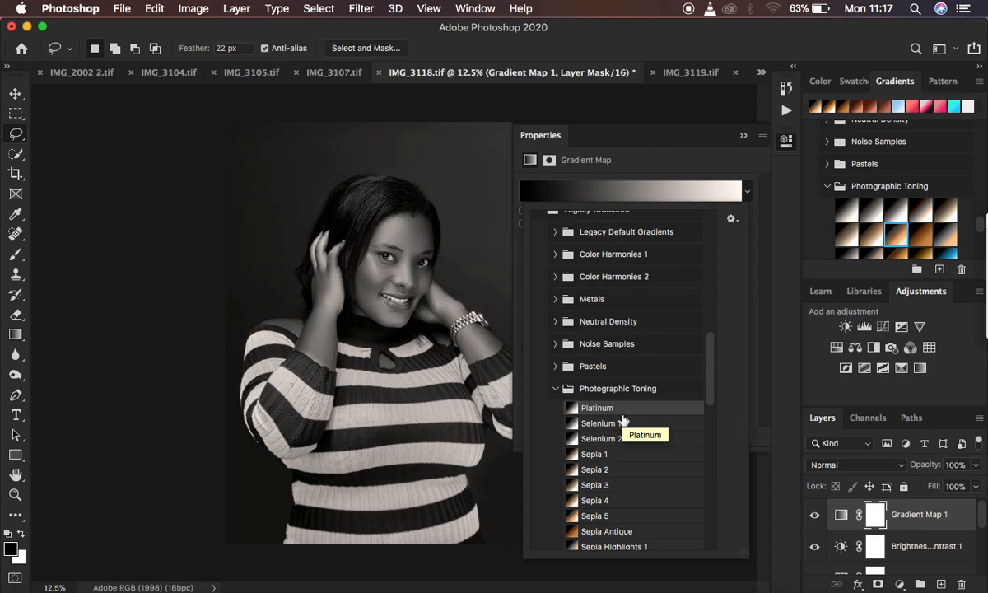
{"action": "key", "text": "Down"}
{"action": "key", "text": "Down"}
{"action": "key", "text": "Down"}
{"action": "key", "text": "Down"}
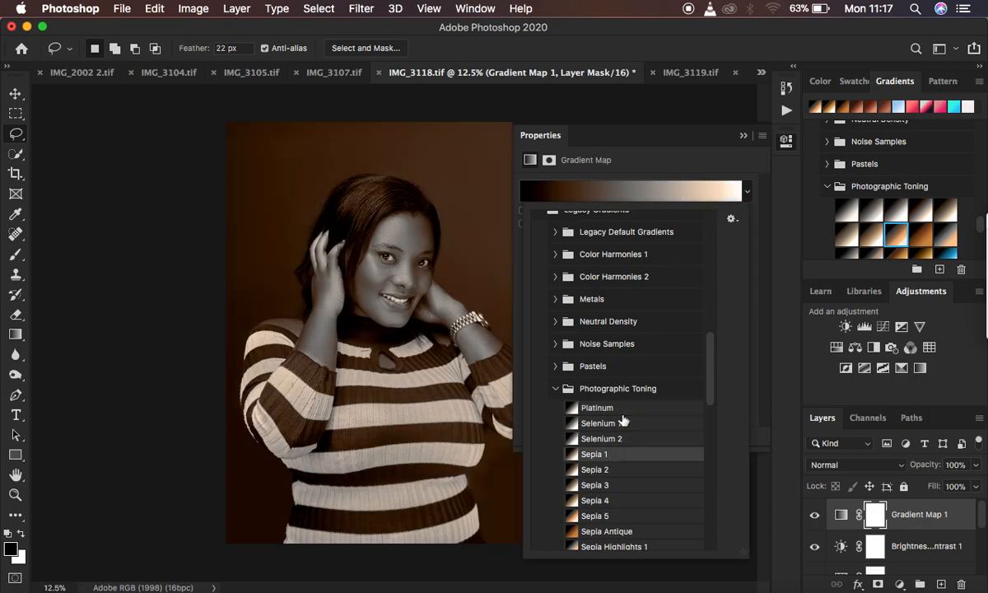
{"action": "key", "text": "Down"}
{"action": "key", "text": "Down"}
{"action": "key", "text": "Down"}
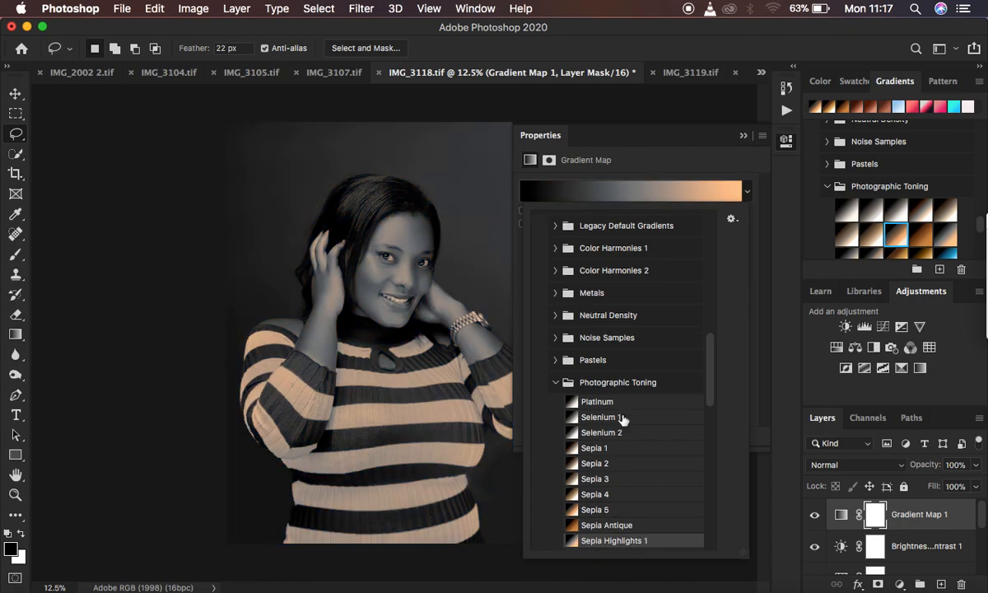
{"action": "key", "text": "Down"}
{"action": "key", "text": "Down"}
{"action": "key", "text": "Down"}
{"action": "key", "text": "Down"}
{"action": "key", "text": "Down"}
{"action": "key", "text": "Down"}
{"action": "key", "text": "Down"}
{"action": "key", "text": "Down"}
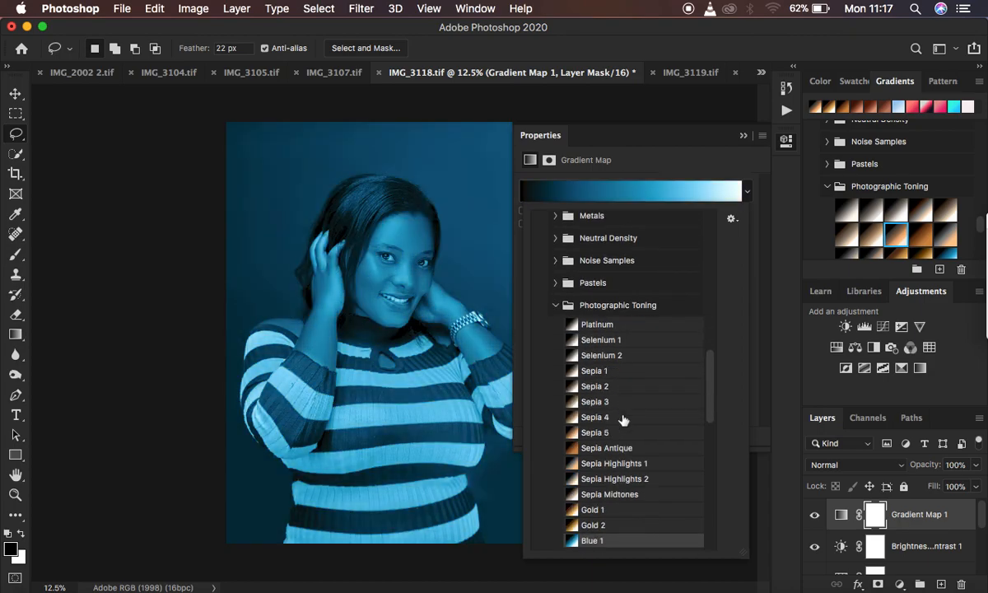
{"action": "key", "text": "Down"}
{"action": "key", "text": "Down"}
{"action": "key", "text": "Down"}
{"action": "key", "text": "Down"}
{"action": "key", "text": "Down"}
{"action": "key", "text": "Down"}
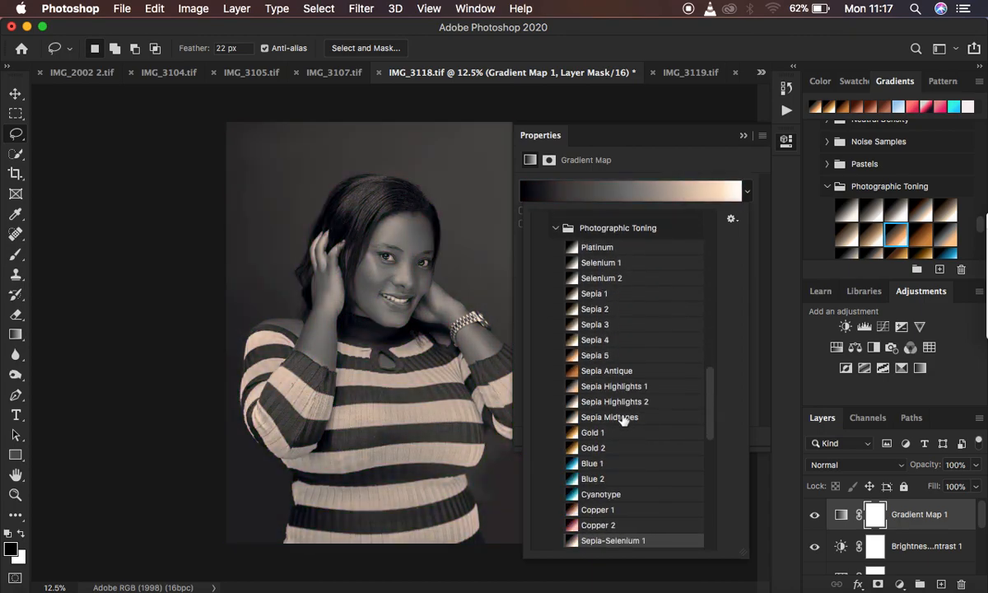
Compare the Copper 1, Gold 1, Sepia-Selenium 3 and Cyanotype presets on the portrait's gradient map.
{"action": "key", "text": "Up"}
{"action": "key", "text": "Up"}
{"action": "key", "text": "Up"}
{"action": "key", "text": "Up"}
{"action": "key", "text": "Up"}
{"action": "key", "text": "Up"}
{"action": "key", "text": "Up"}
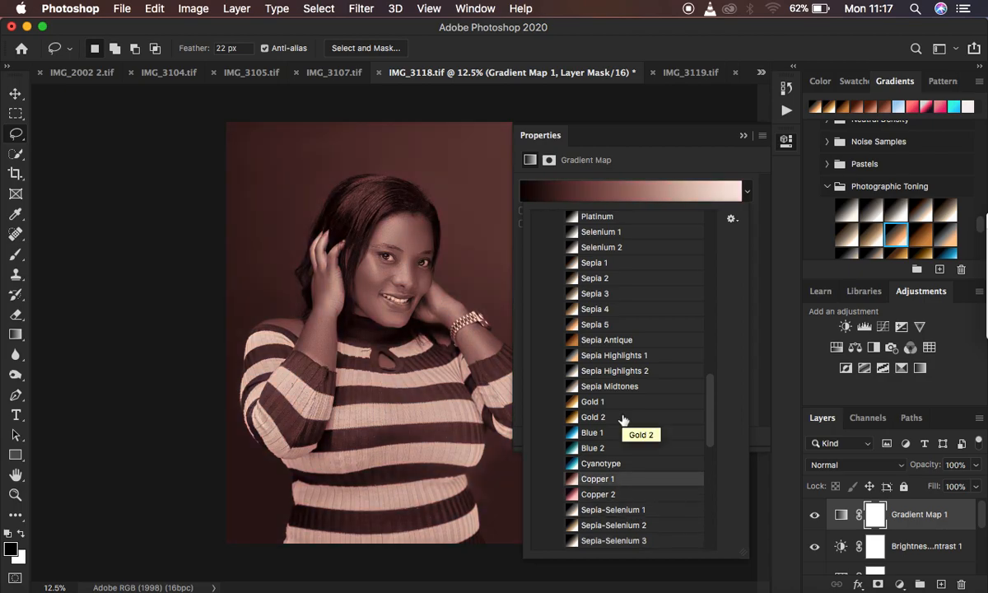
{"action": "key", "text": "Up"}
{"action": "key", "text": "Up"}
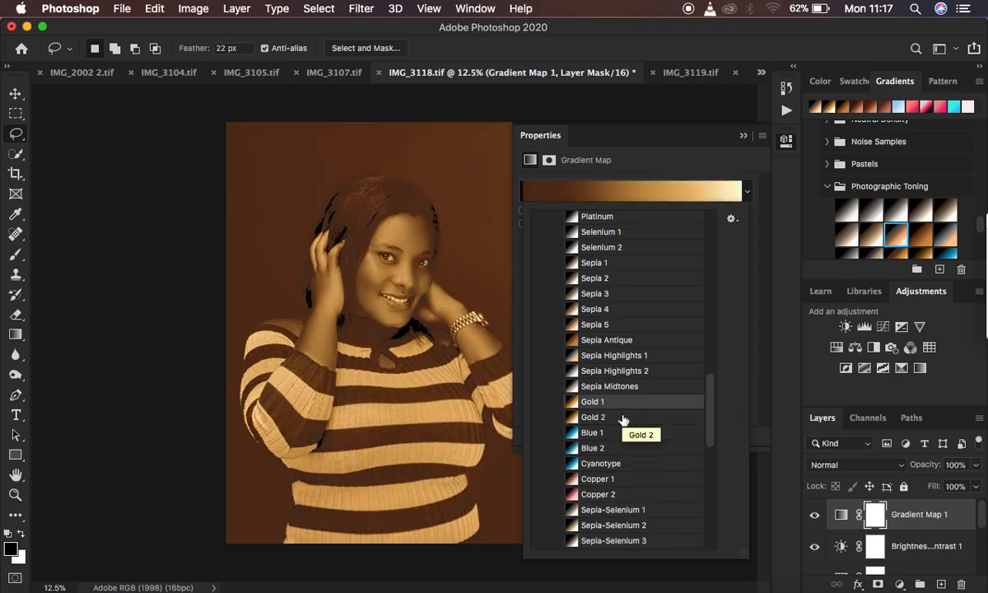
{"action": "key", "text": "Down"}
{"action": "key", "text": "Down"}
{"action": "key", "text": "Down"}
{"action": "key", "text": "Down"}
{"action": "key", "text": "Down"}
{"action": "key", "text": "Down"}
{"action": "key", "text": "Down"}
{"action": "key", "text": "Down"}
{"action": "key", "text": "Down"}
{"action": "key", "text": "Down"}
{"action": "key", "text": "Down"}
{"action": "key", "text": "Down"}
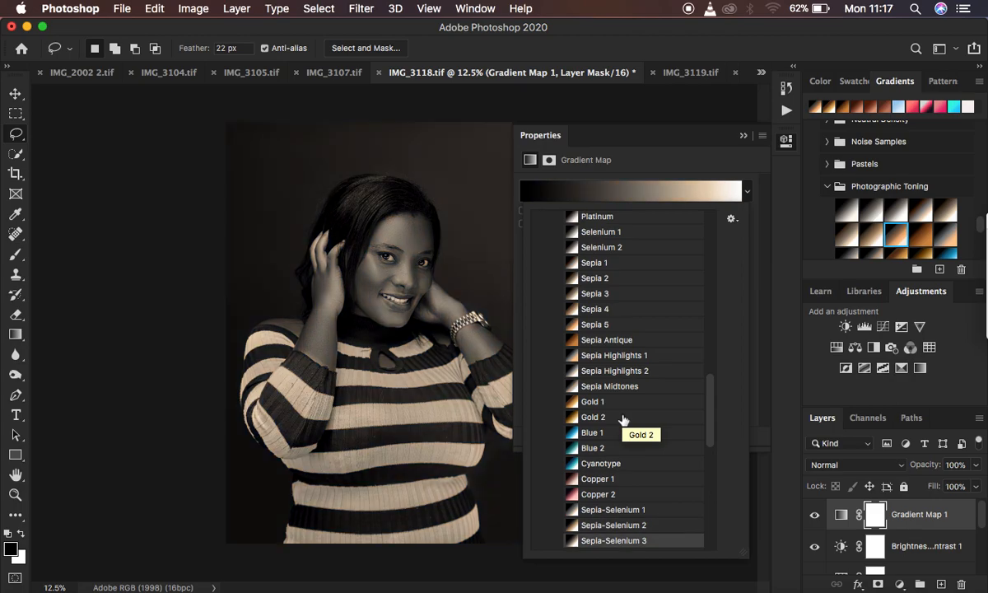
{"action": "key", "text": "Up"}
{"action": "key", "text": "Up"}
{"action": "key", "text": "Up"}
{"action": "key", "text": "Up"}
{"action": "key", "text": "Up"}
{"action": "key", "text": "Up"}
{"action": "key", "text": "Up"}
{"action": "key", "text": "Up"}
{"action": "key", "text": "Up"}
{"action": "key", "text": "Up"}
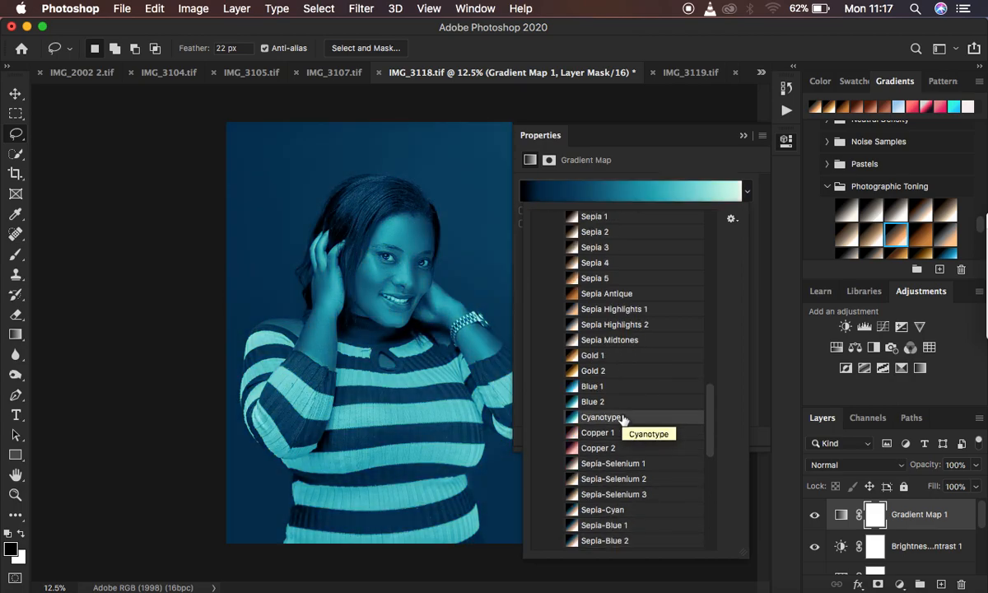
Compare the Gold 2, Sepia 5, Sepia Antique and Gold 1 presets on the gradient map.
{"action": "key", "text": "Up"}
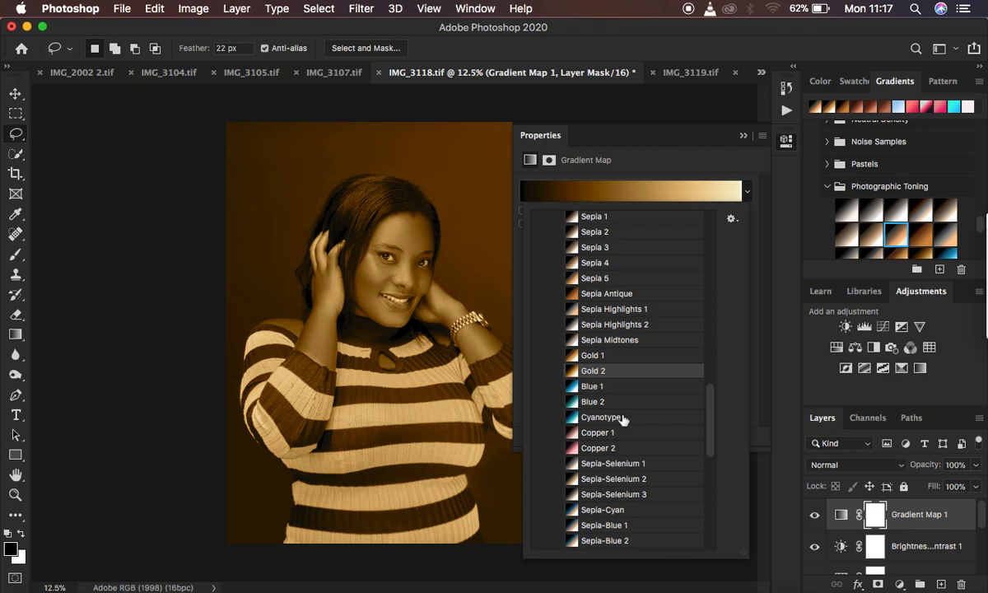
{"action": "key", "text": "Up"}
{"action": "key", "text": "Down"}
{"action": "key", "text": "Up"}
{"action": "key", "text": "Down"}
{"action": "key", "text": "Up"}
{"action": "key", "text": "Up"}
{"action": "key", "text": "Up"}
{"action": "key", "text": "Up"}
{"action": "key", "text": "Up"}
{"action": "key", "text": "Up"}
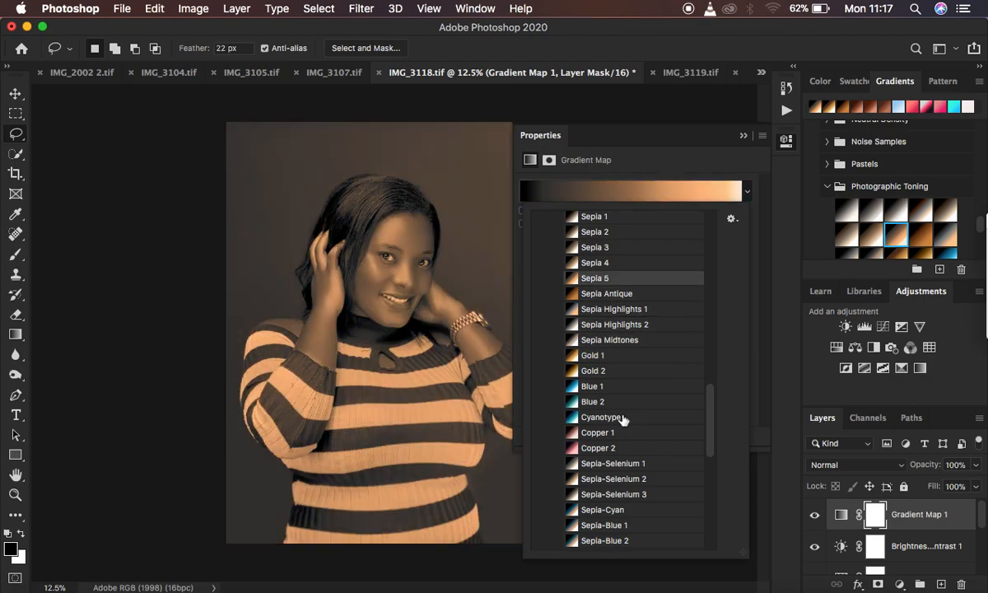
{"action": "key", "text": "Down"}
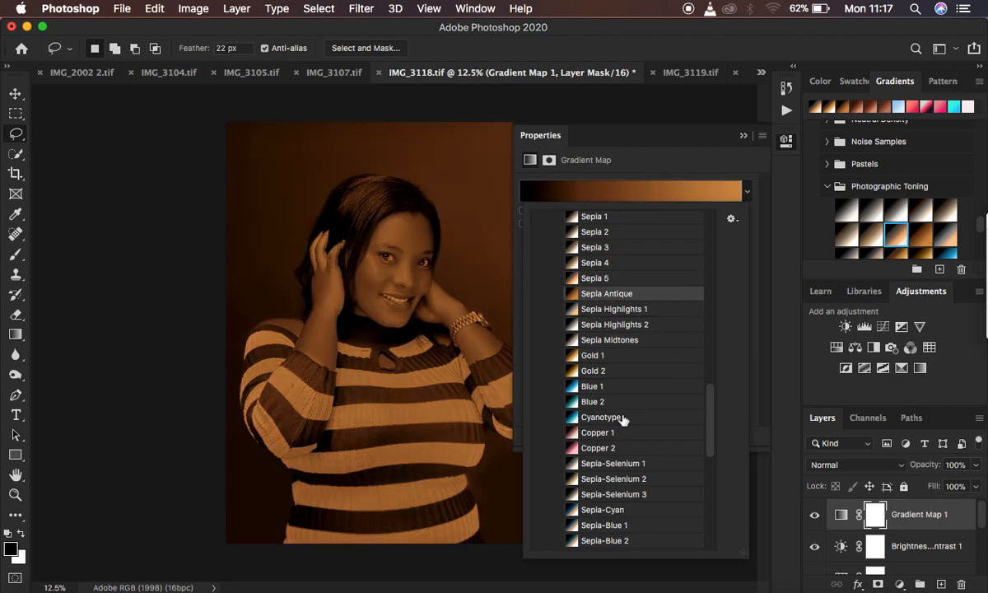
{"action": "key", "text": "Down"}
{"action": "key", "text": "Down"}
{"action": "key", "text": "Down"}
{"action": "key", "text": "Down"}
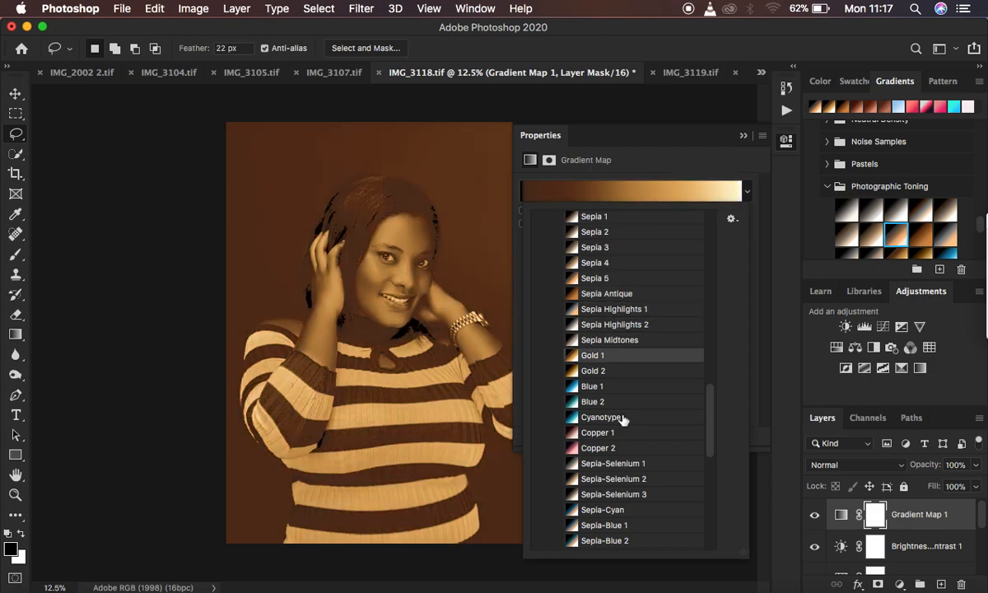
Apply the Sepia Antique preset to the gradient map and collapse its properties to reveal the whole portrait.
{"action": "key", "text": "Up"}
{"action": "key", "text": "Up"}
{"action": "key", "text": "Up"}
{"action": "key", "text": "Up"}
{"action": "key", "text": "Up"}
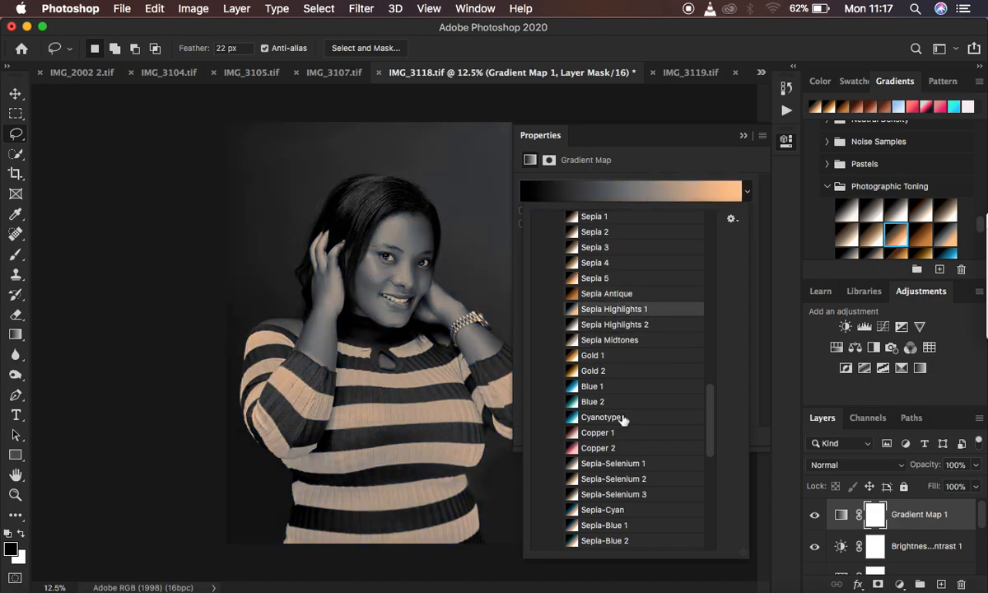
{"action": "key", "text": "Down"}
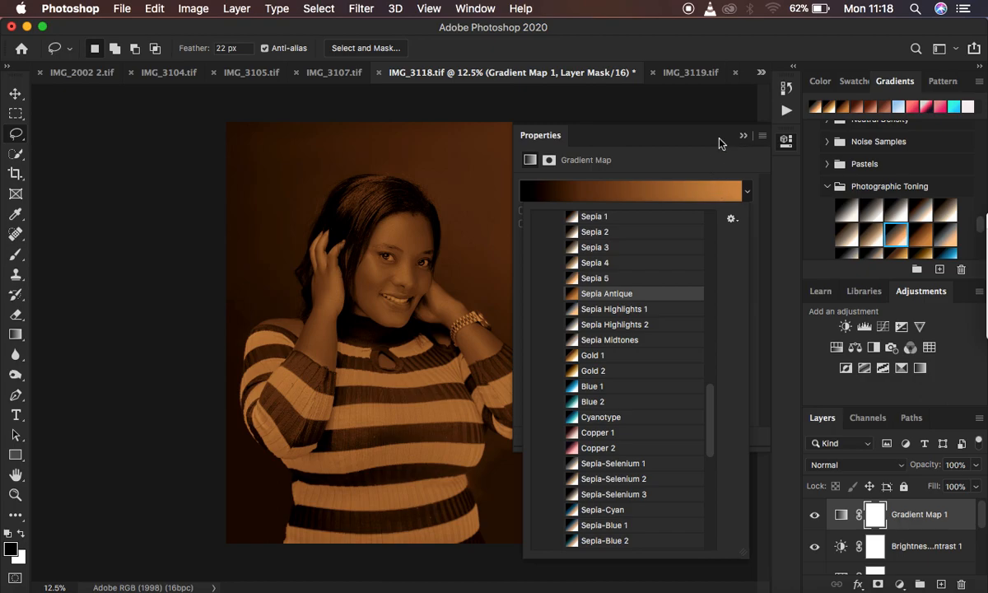
{"action": "key", "text": "Return"}
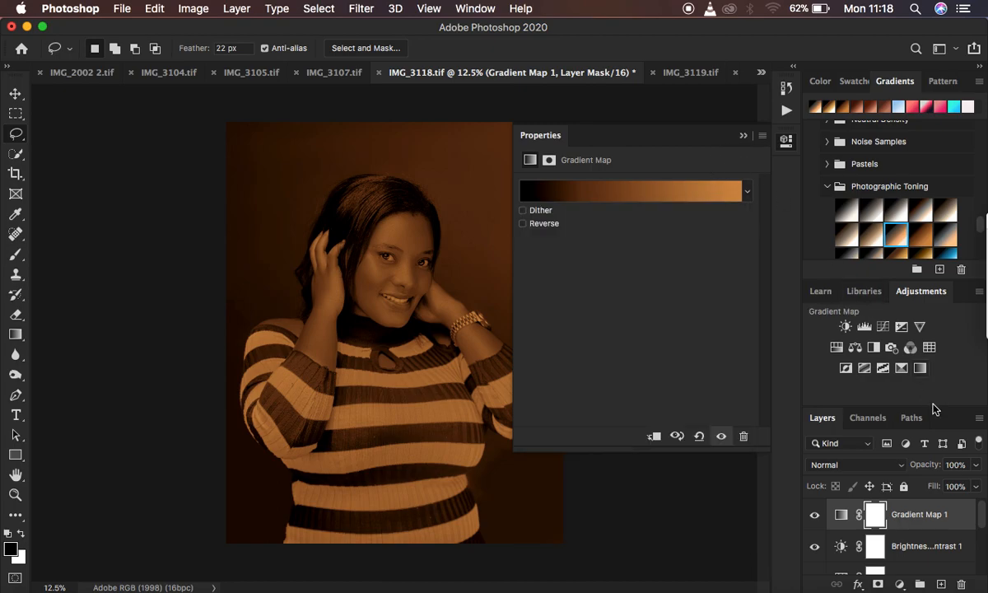
{"action": "left_click", "coordinate": [744, 137]}
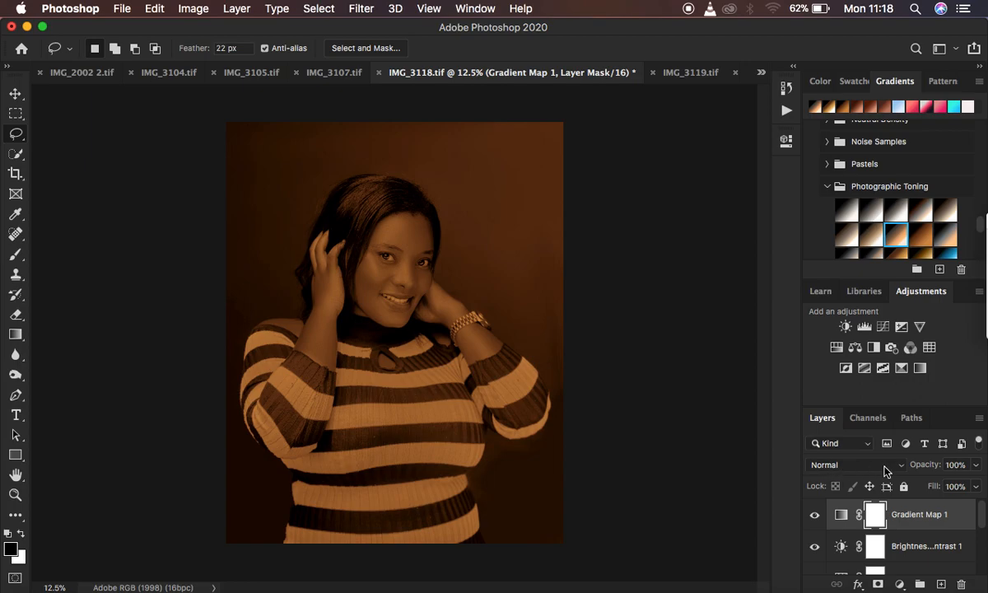
Try the Gradient Map 1 layer at 62% opacity in Normal mode and at 60% opacity in Color mode.
{"action": "mouse_move", "coordinate": [930, 469]}
{"action": "left_mouse_down"}
{"action": "mouse_move", "coordinate": [909, 467]}
{"action": "mouse_move", "coordinate": [923, 468]}
{"action": "left_mouse_up"}
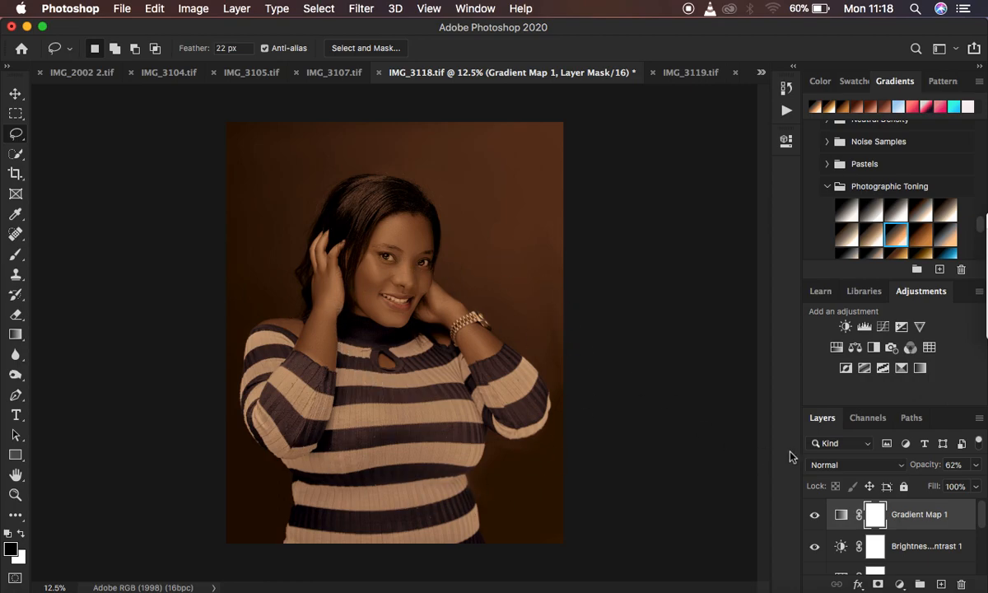
{"action": "left_click_drag", "start_coordinate": [924, 467], "coordinate": [985, 468]}
{"action": "left_click", "coordinate": [833, 464]}
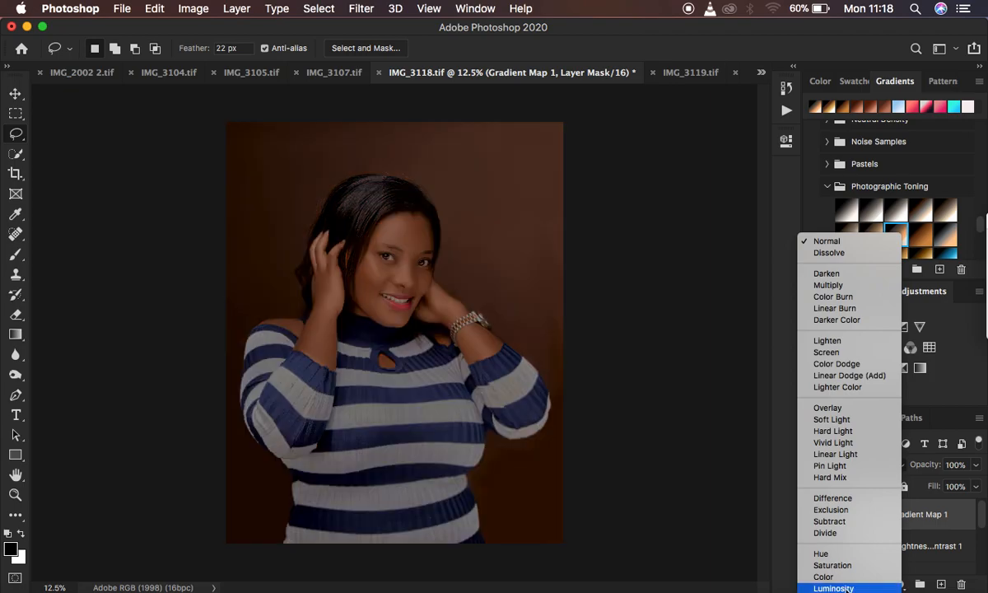
{"action": "left_click", "coordinate": [824, 577]}
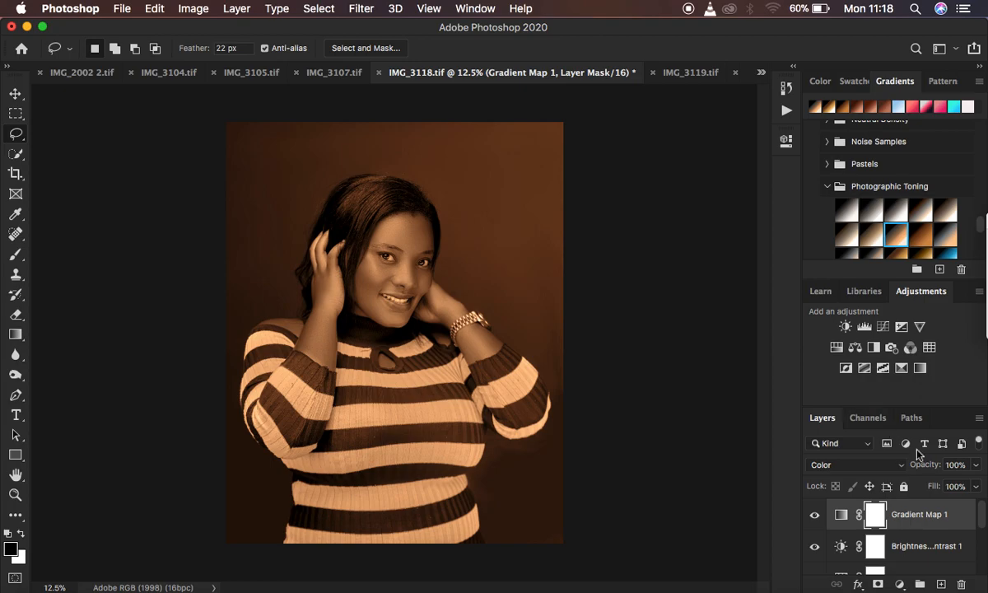
{"action": "left_click_drag", "start_coordinate": [928, 469], "coordinate": [900, 468]}
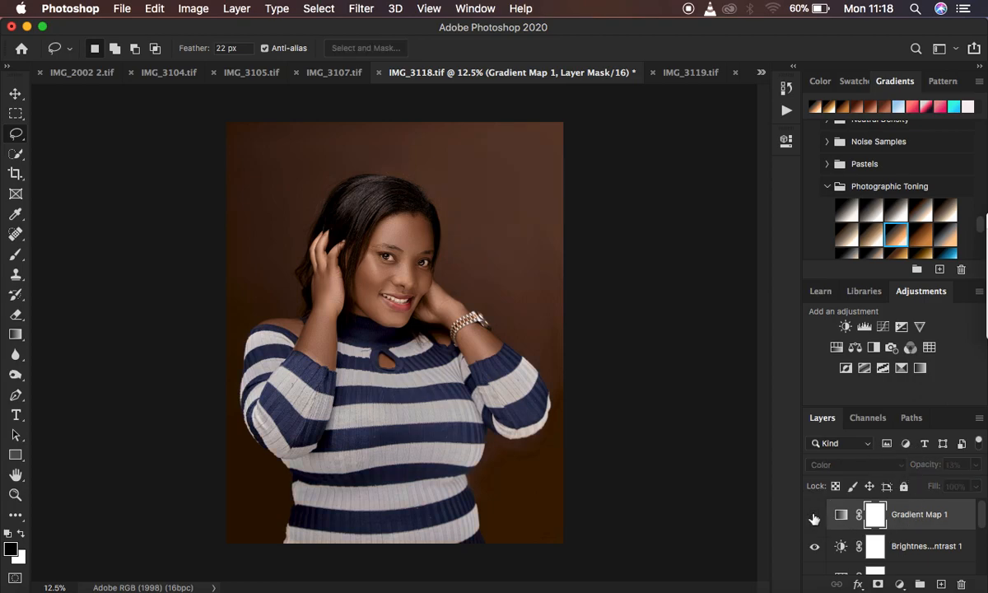
{"action": "left_click_drag", "start_coordinate": [916, 467], "coordinate": [961, 466]}
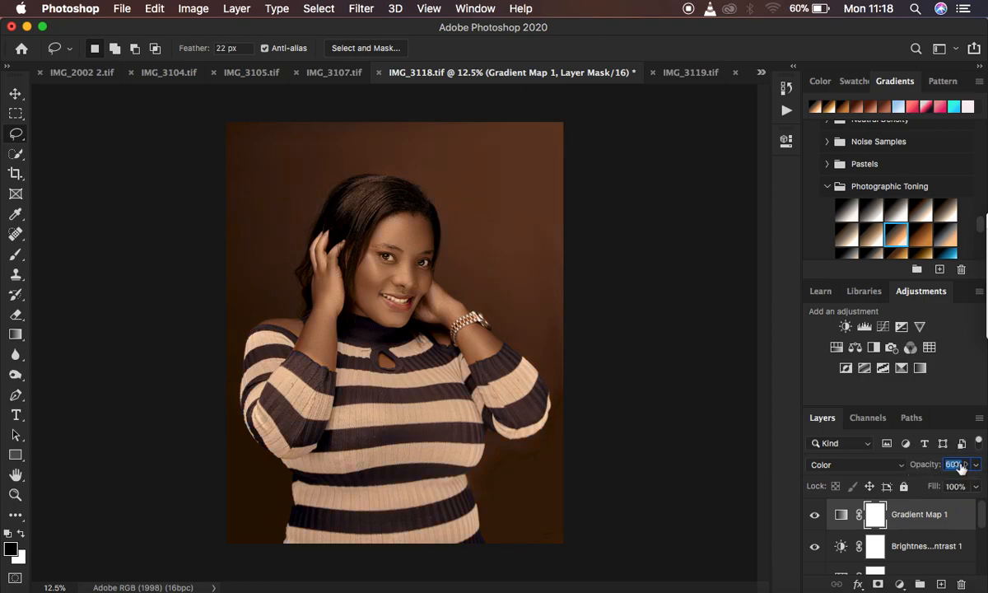
Hide and show the Gradient Map 1 layer to compare the portrait with and without the Color-mode toning.
{"action": "left_click", "coordinate": [815, 515]}
{"action": "left_click", "coordinate": [814, 515]}
{"action": "left_click", "coordinate": [814, 515]}
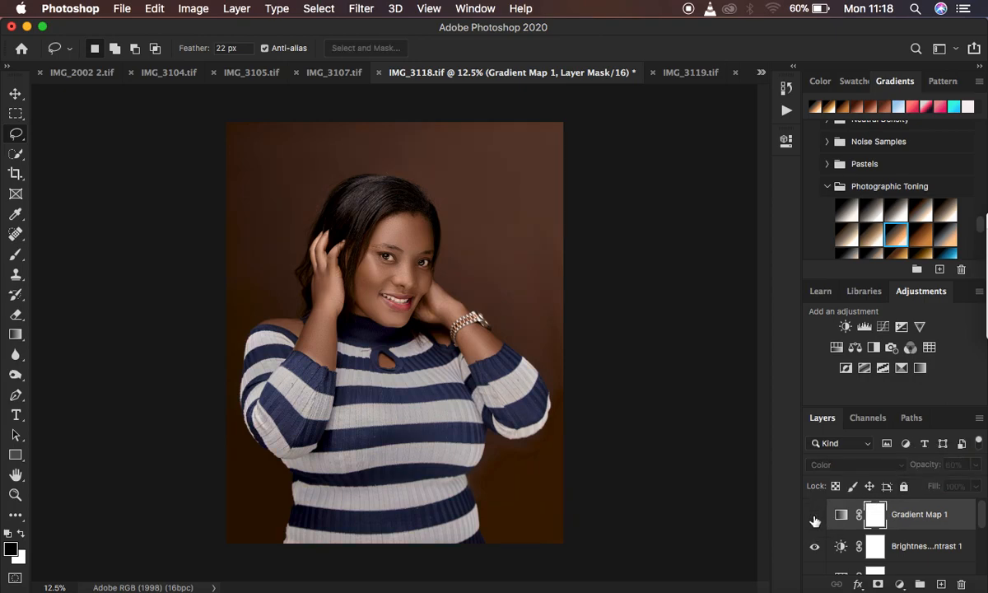
{"action": "left_click", "coordinate": [815, 514]}
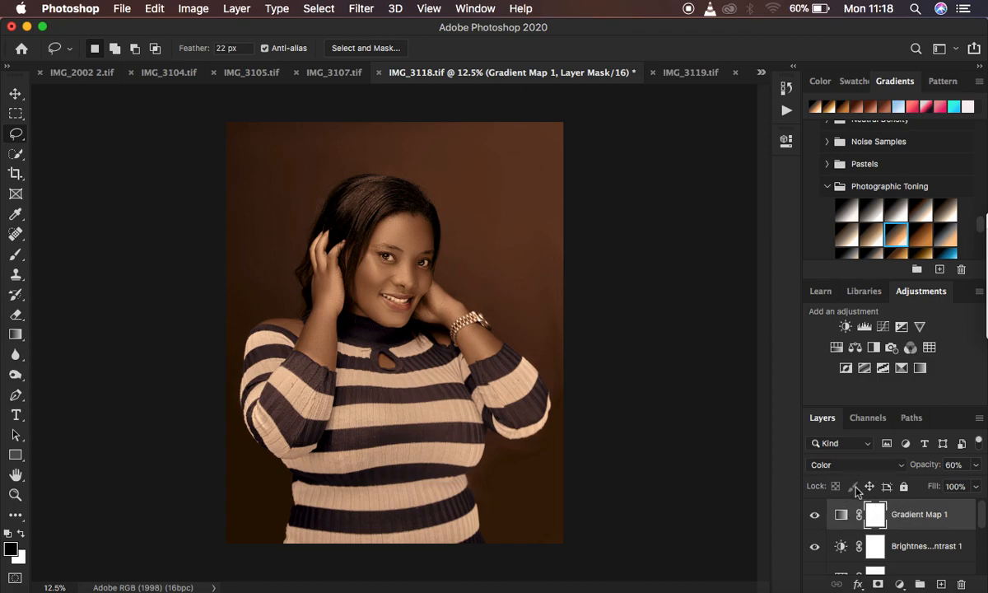
Restore the Gradient Map 1 layer's opacity to 100% and set its blend mode to Soft Light.
{"action": "left_click", "coordinate": [928, 466]}
{"action": "left_click_drag", "start_coordinate": [928, 466], "coordinate": [981, 465]}
{"action": "left_click", "coordinate": [869, 465]}
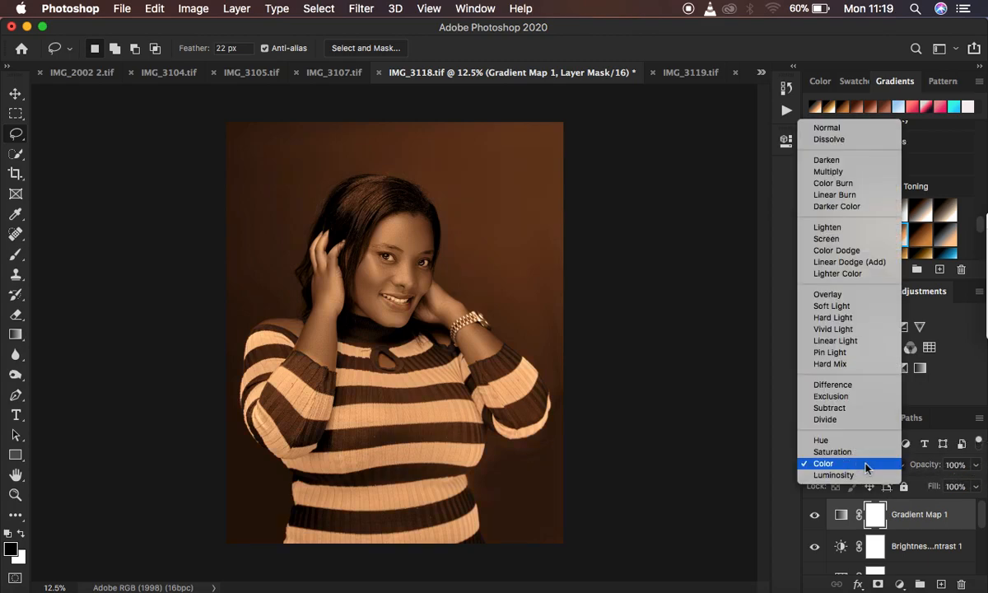
{"action": "left_click", "coordinate": [832, 308]}
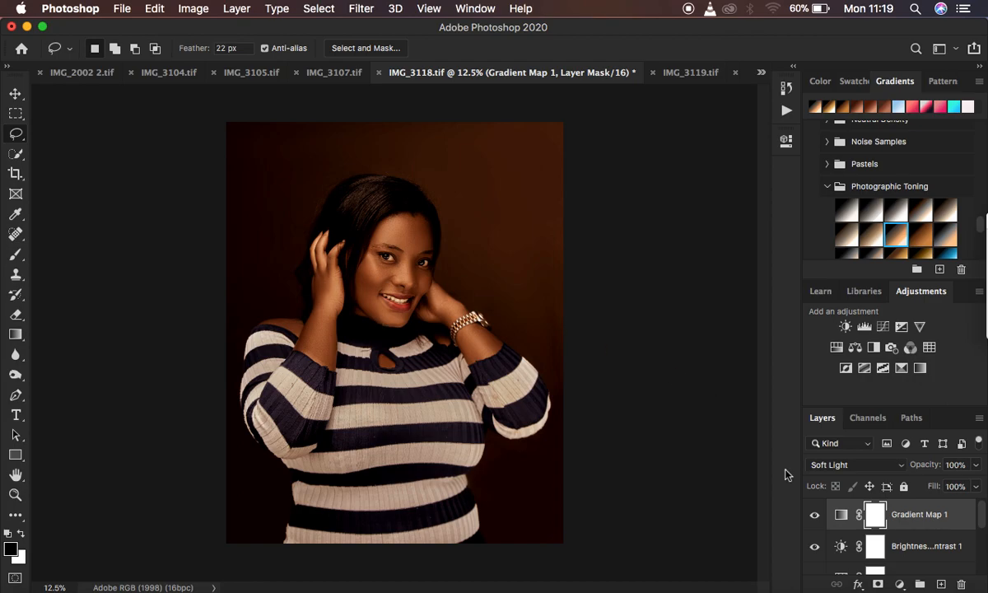
Switch the Gradient Map 1 layer to Color blend mode and back to Soft Light for comparison.
{"action": "left_click", "coordinate": [811, 465]}
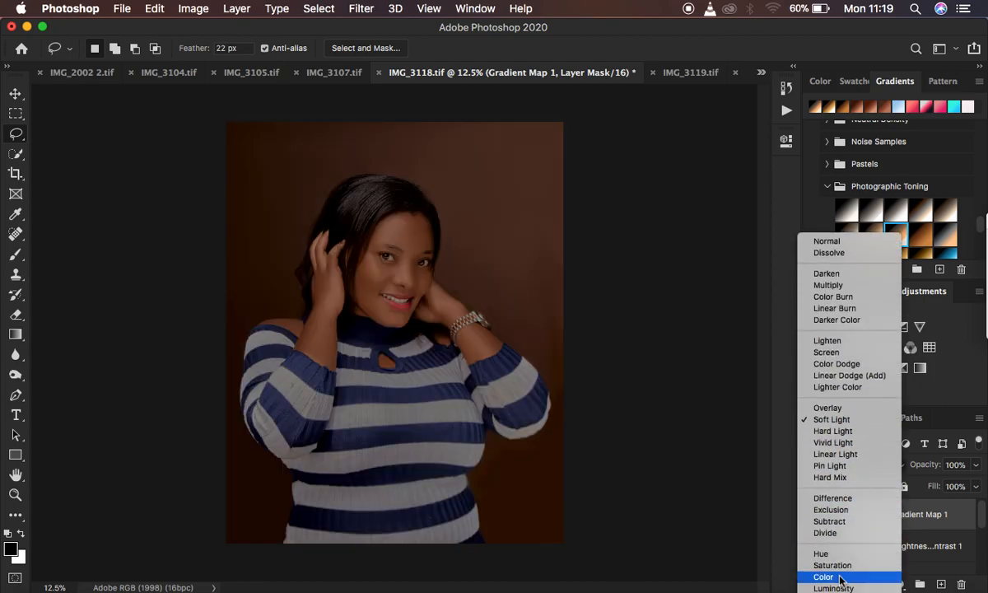
{"action": "left_click", "coordinate": [833, 566]}
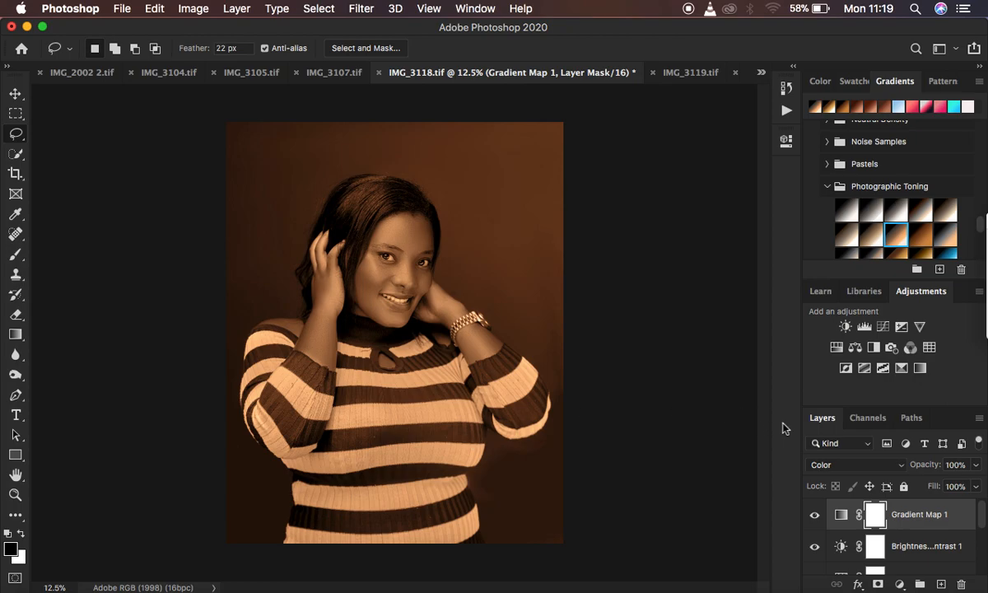
{"action": "left_click", "coordinate": [836, 466]}
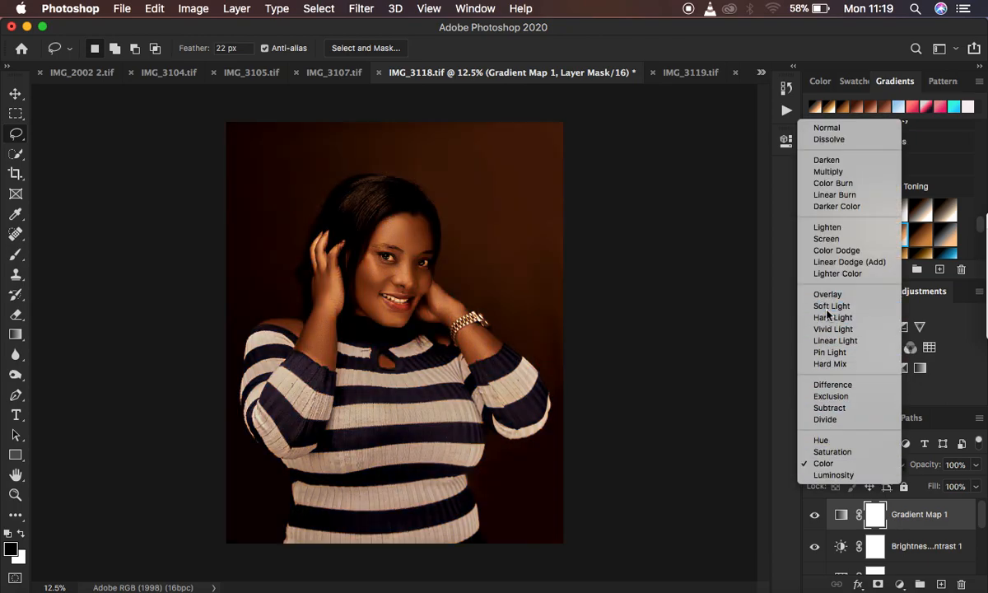
{"action": "left_click", "coordinate": [824, 307]}
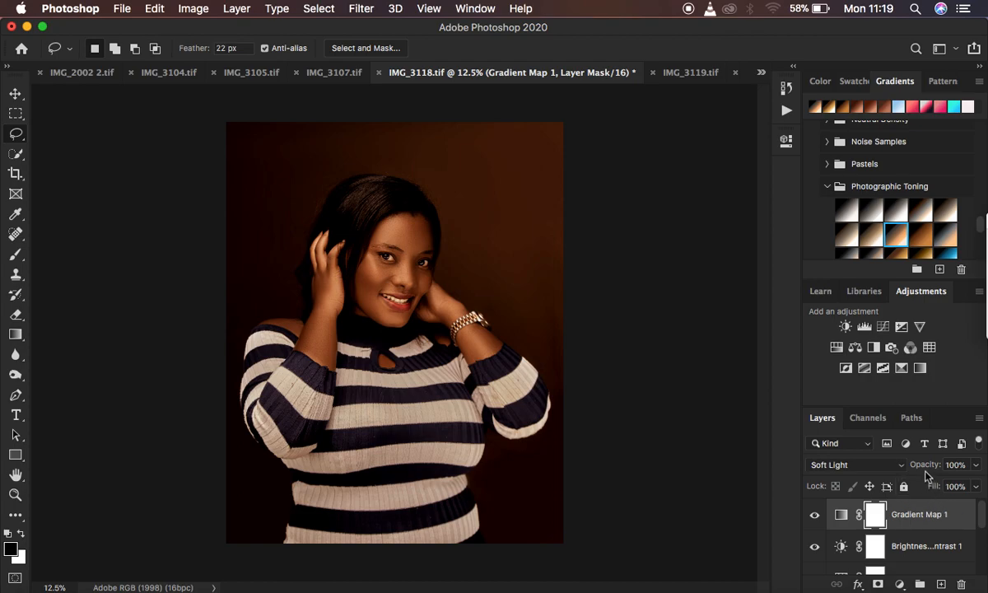
Lower the Soft Light gradient map layer's opacity to 52%, comparing the portrait with the layer hidden and shown.
{"action": "mouse_move", "coordinate": [925, 466]}
{"action": "left_mouse_down"}
{"action": "mouse_move", "coordinate": [899, 466]}
{"action": "mouse_move", "coordinate": [919, 468]}
{"action": "left_mouse_up"}
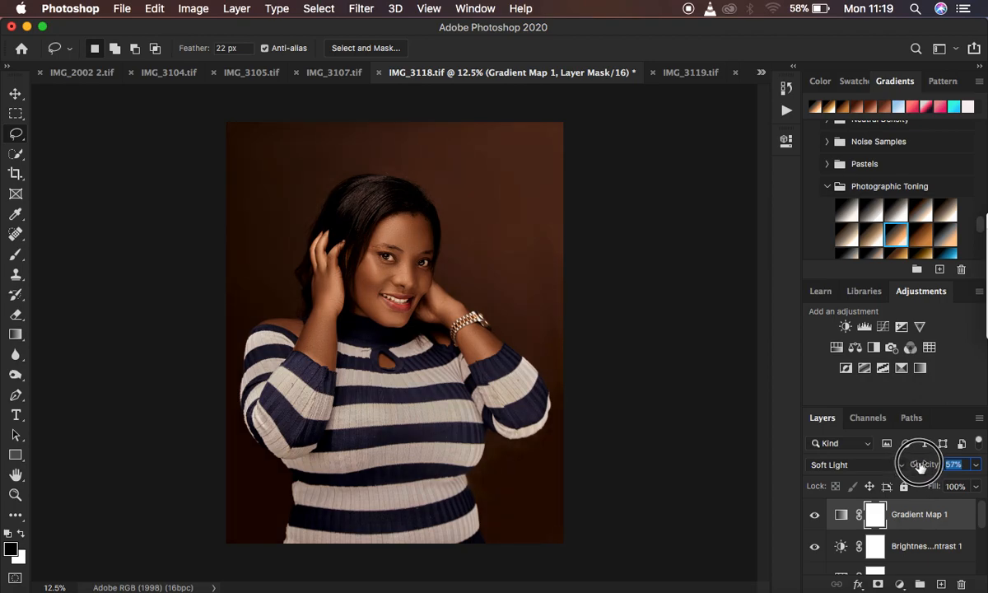
{"action": "left_click_drag", "start_coordinate": [921, 466], "coordinate": [923, 465]}
{"action": "left_click", "coordinate": [815, 517]}
{"action": "left_click", "coordinate": [814, 517]}
{"action": "left_click", "coordinate": [815, 517]}
{"action": "left_click", "coordinate": [815, 517]}
{"action": "left_click_drag", "start_coordinate": [927, 465], "coordinate": [923, 465]}
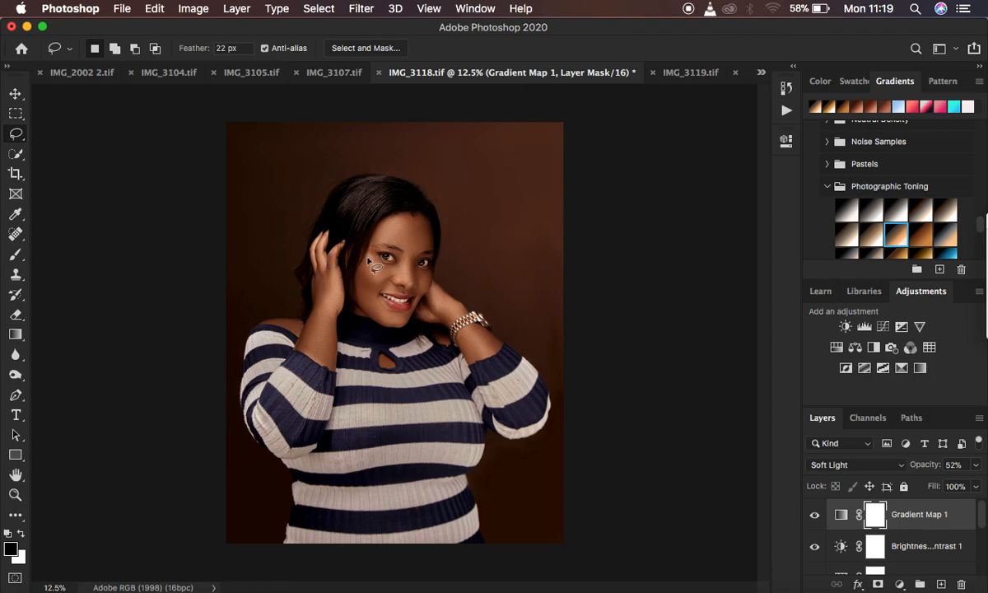
In Gradient Map 1's blending options, split the Underlying Layer's black Blend If slider to 53 / 95 on the Gray channel.
{"action": "left_click", "coordinate": [961, 518]}
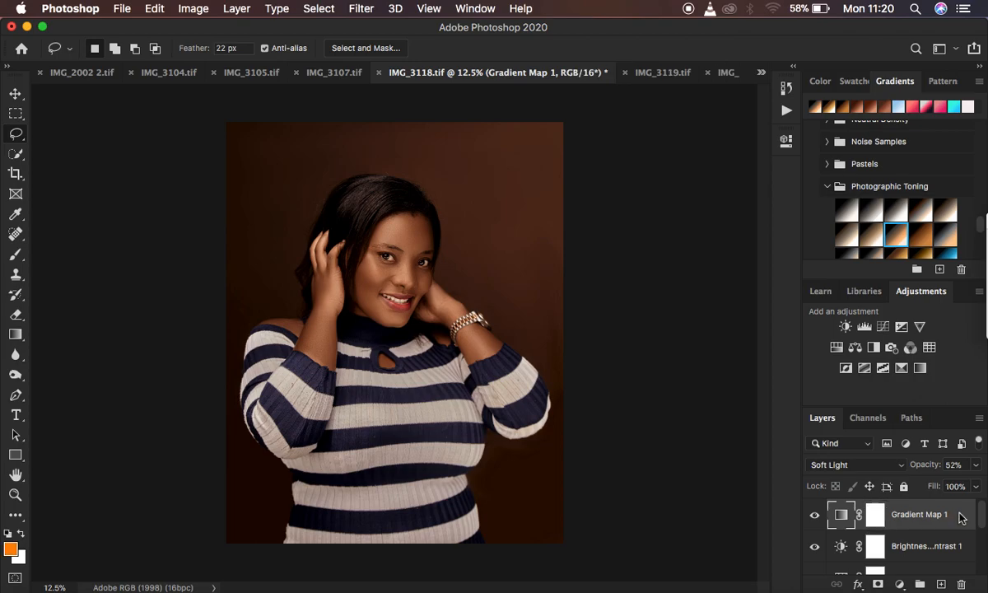
{"action": "double_click", "coordinate": [961, 518]}
{"action": "left_click_drag", "start_coordinate": [725, 151], "coordinate": [864, 44]}
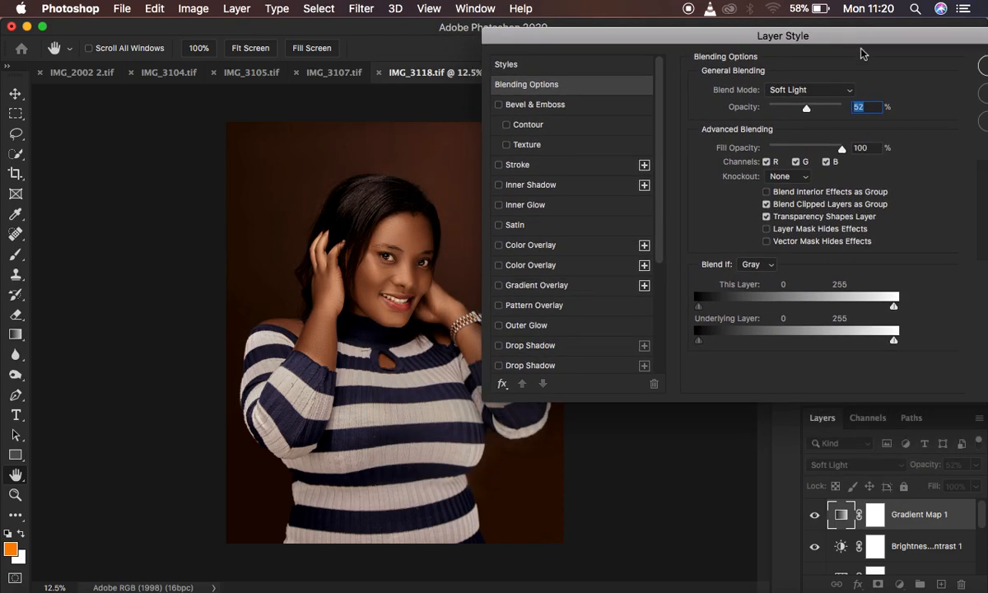
{"action": "left_click", "coordinate": [751, 265]}
{"action": "left_click", "coordinate": [754, 264]}
{"action": "left_click_drag", "start_coordinate": [699, 341], "coordinate": [751, 344]}
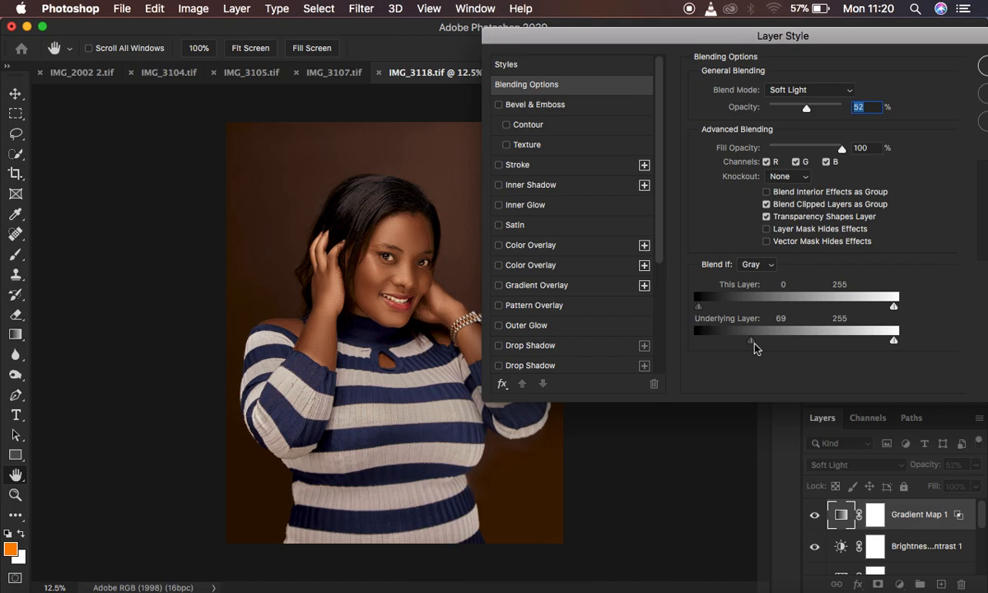
{"action": "mouse_move", "coordinate": [755, 348]}
{"action": "left_mouse_down"}
{"action": "mouse_move", "coordinate": [779, 346]}
{"action": "mouse_move", "coordinate": [739, 346]}
{"action": "left_mouse_up"}
Compare the portrait with the layer style preview off and on, and accept the blending options.
{"action": "mouse_move", "coordinate": [911, 40]}
{"action": "left_mouse_down"}
{"action": "mouse_move", "coordinate": [784, 43]}
{"action": "mouse_move", "coordinate": [893, 37]}
{"action": "left_mouse_up"}
{"action": "left_click", "coordinate": [955, 143]}
{"action": "left_click", "coordinate": [954, 143]}
{"action": "left_click", "coordinate": [954, 143]}
{"action": "left_click", "coordinate": [954, 143]}
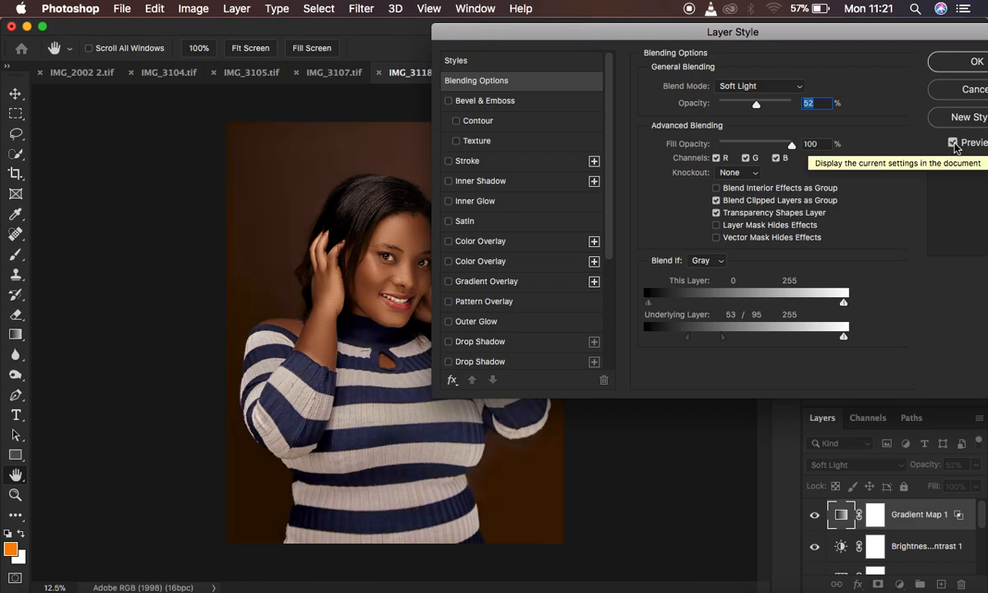
{"action": "left_click", "coordinate": [955, 143]}
{"action": "left_click", "coordinate": [955, 144]}
{"action": "left_click", "coordinate": [955, 144]}
{"action": "left_click", "coordinate": [954, 143]}
{"action": "left_click_drag", "start_coordinate": [889, 31], "coordinate": [822, 79]}
{"action": "left_click", "coordinate": [929, 111]}
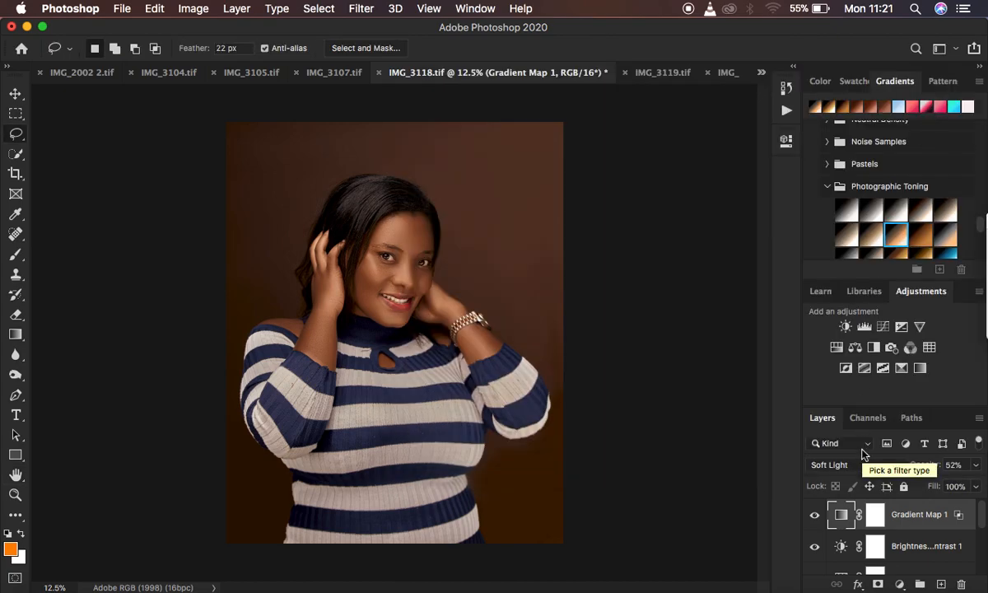
Toggle the Gradient Map 1 layer's visibility to compare the portrait before and after the finished toning, leaving the layer shown.
{"action": "left_click", "coordinate": [815, 514]}
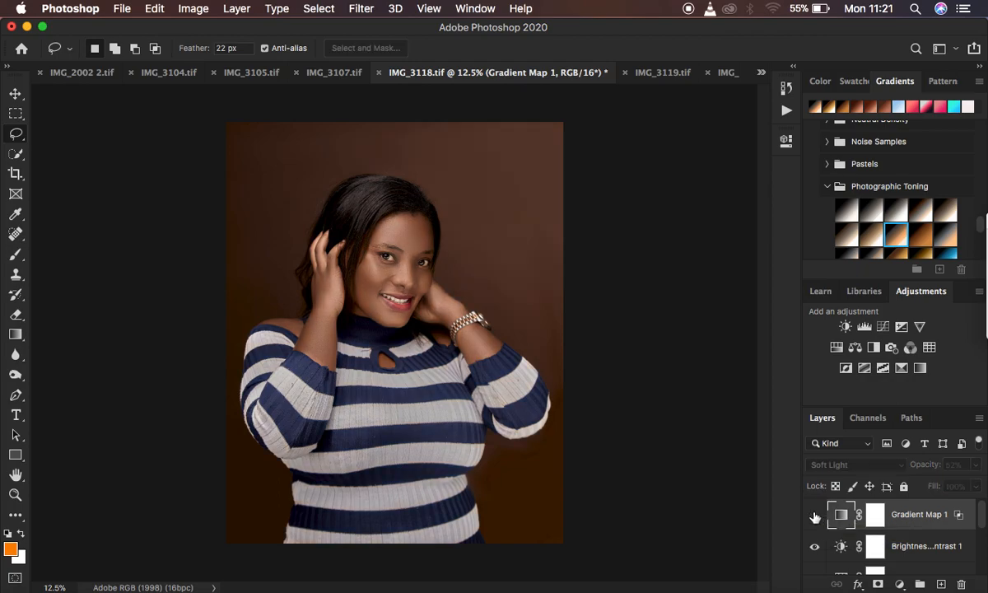
{"action": "left_click", "coordinate": [815, 515]}
{"action": "left_click", "coordinate": [815, 515]}
{"action": "left_click", "coordinate": [814, 515]}
{"action": "left_click", "coordinate": [814, 516]}
{"action": "left_click", "coordinate": [815, 516]}
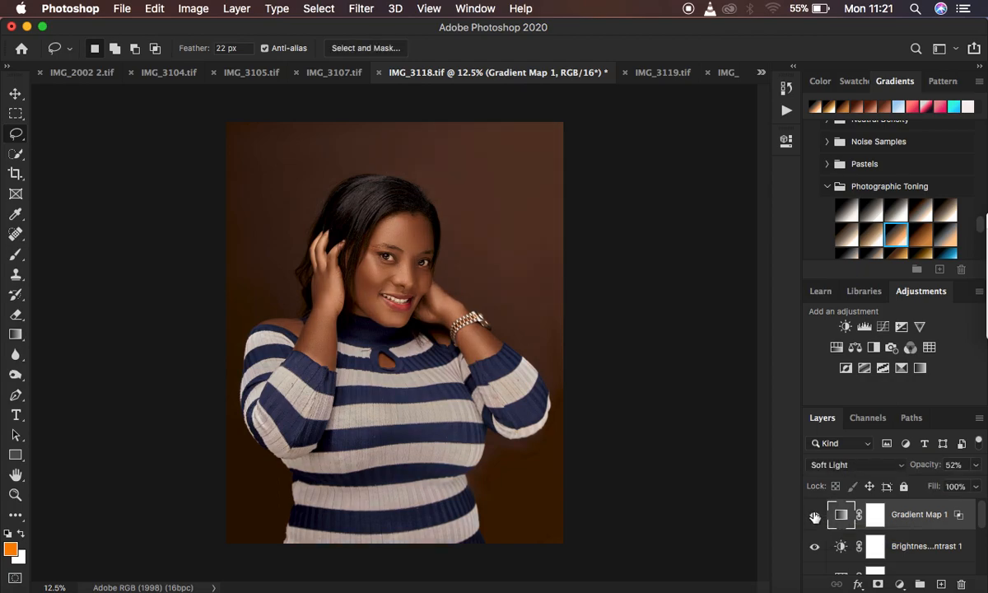